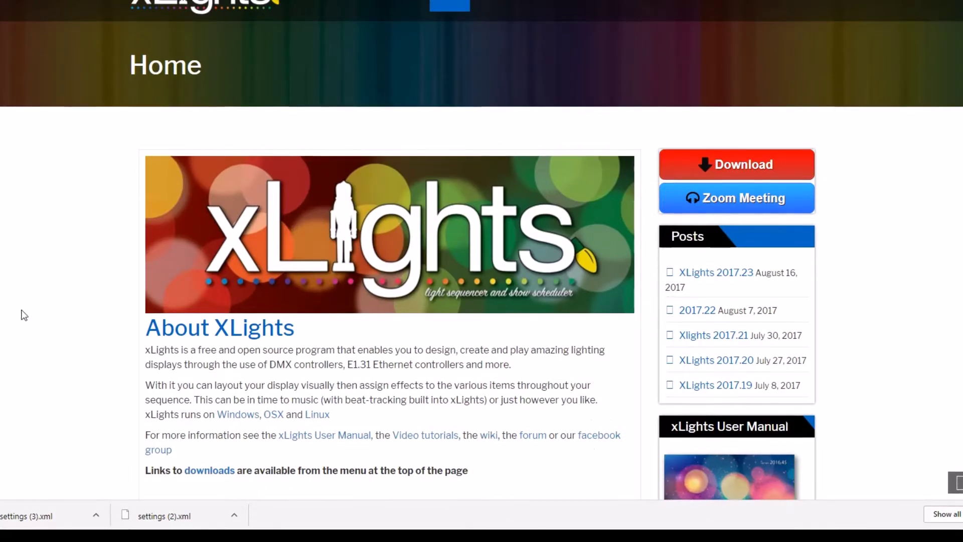
Scroll the xLights home page to the 2017.23 release notes and open the Windows Start menu
{"action": "scroll", "coordinate": [24, 315], "scroll_direction": "down", "scroll_amount": 4}
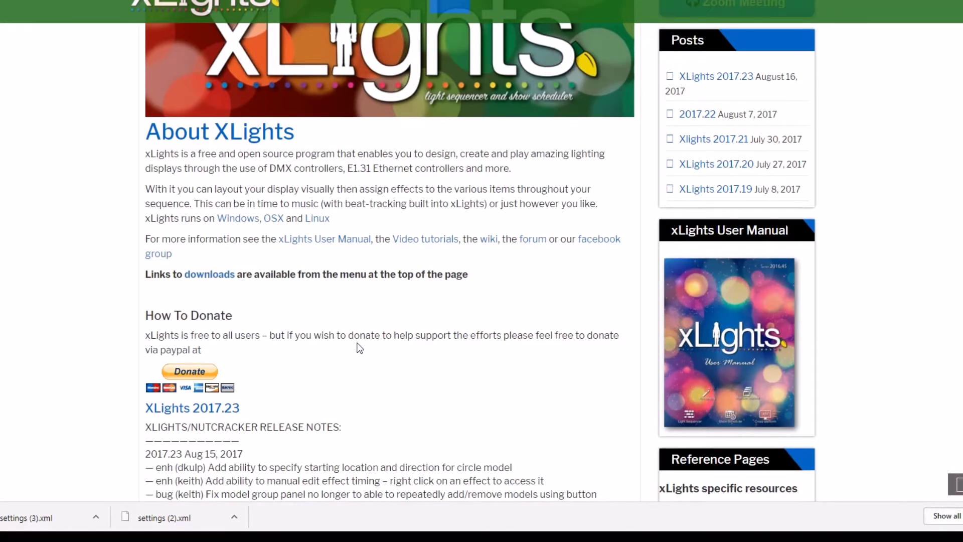
{"action": "key", "text": "super"}
Switch to the xLights Falcon Upload PowerPoint deck on its Introduction and Objective slide
{"action": "mouse_move", "coordinate": [431, 538]}
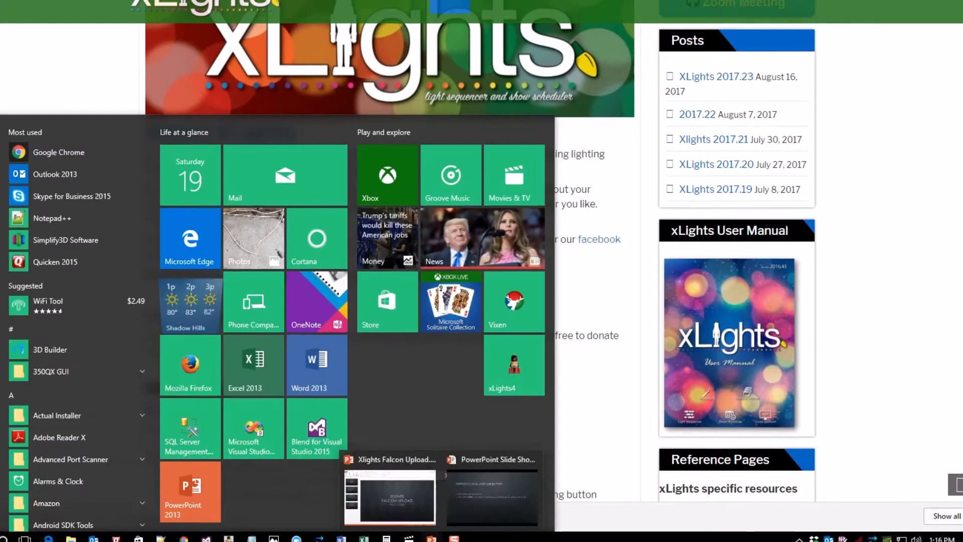
{"action": "left_click", "coordinate": [516, 476]}
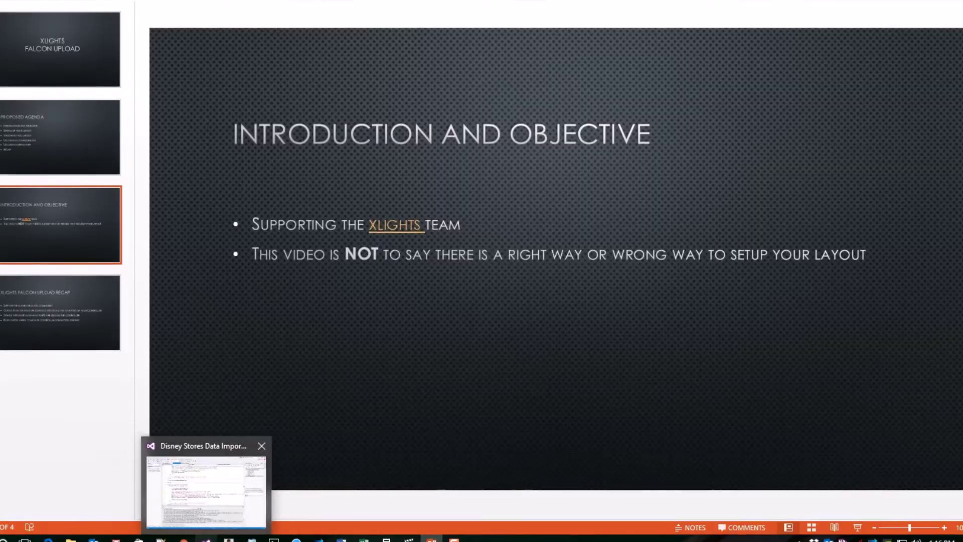
Back in the browser, open the Falcon E131/Artnet page listing the 512-channel universes
{"action": "left_click", "coordinate": [184, 539]}
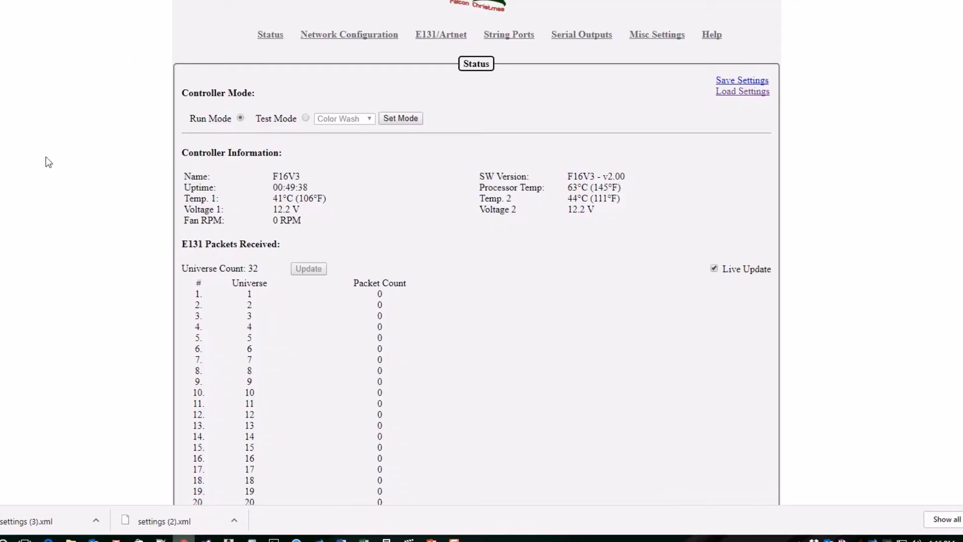
{"action": "scroll", "coordinate": [45, 210], "scroll_direction": "down", "scroll_amount": 1}
{"action": "scroll", "coordinate": [69, 259], "scroll_direction": "up", "scroll_amount": 1}
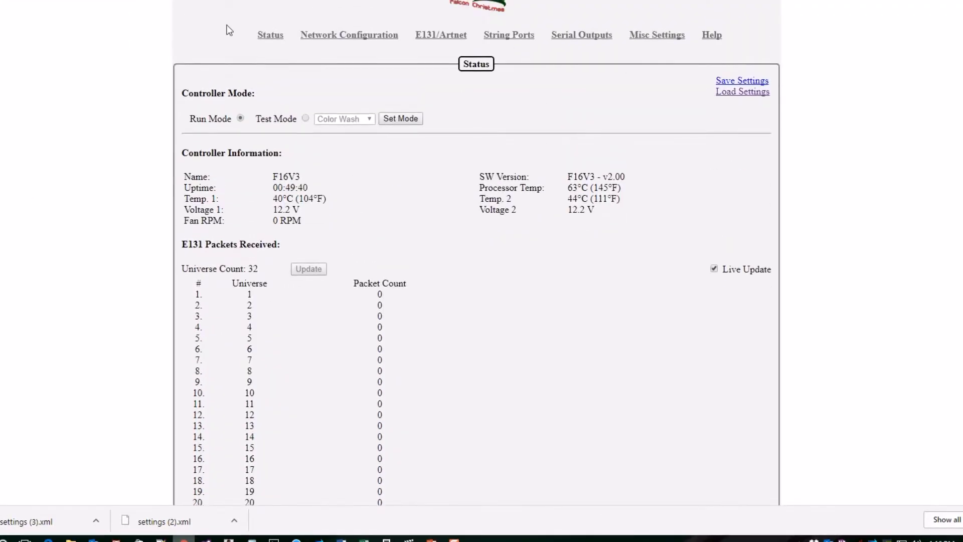
{"action": "left_click", "coordinate": [426, 39]}
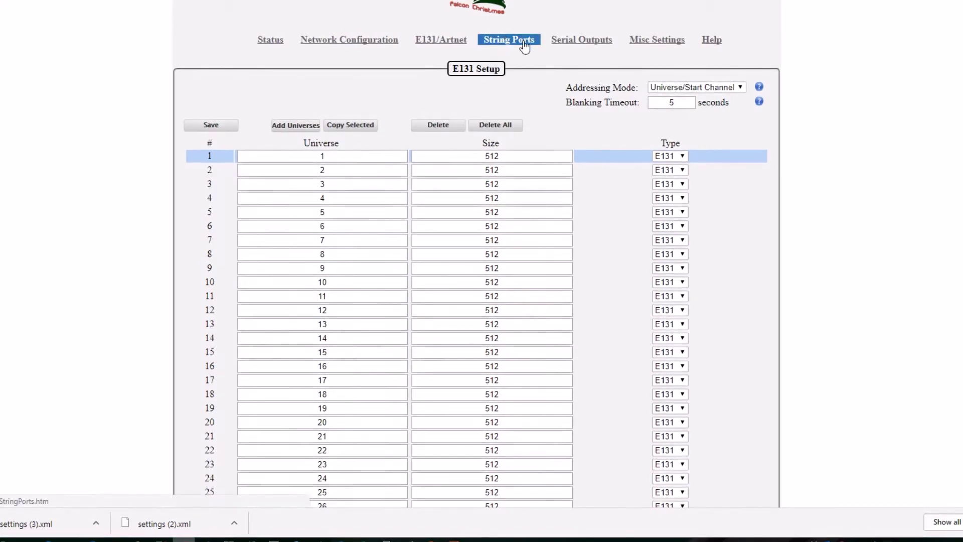
Review the 32 WS2811 string ports in Port Configuration, then return to xLights' output list
{"action": "left_click", "coordinate": [505, 44]}
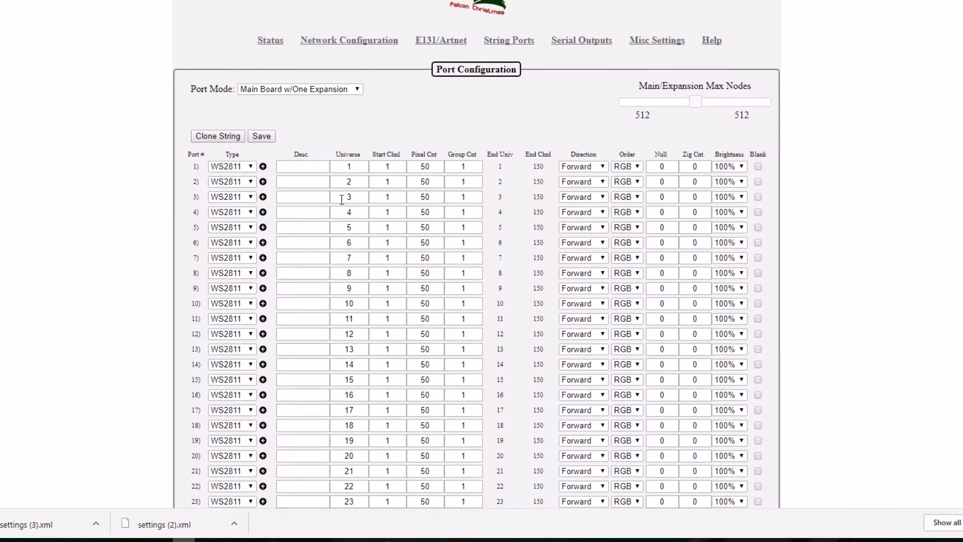
{"action": "scroll", "coordinate": [385, 93], "scroll_direction": "down", "scroll_amount": 2}
{"action": "scroll", "coordinate": [384, 93], "scroll_direction": "up", "scroll_amount": 2}
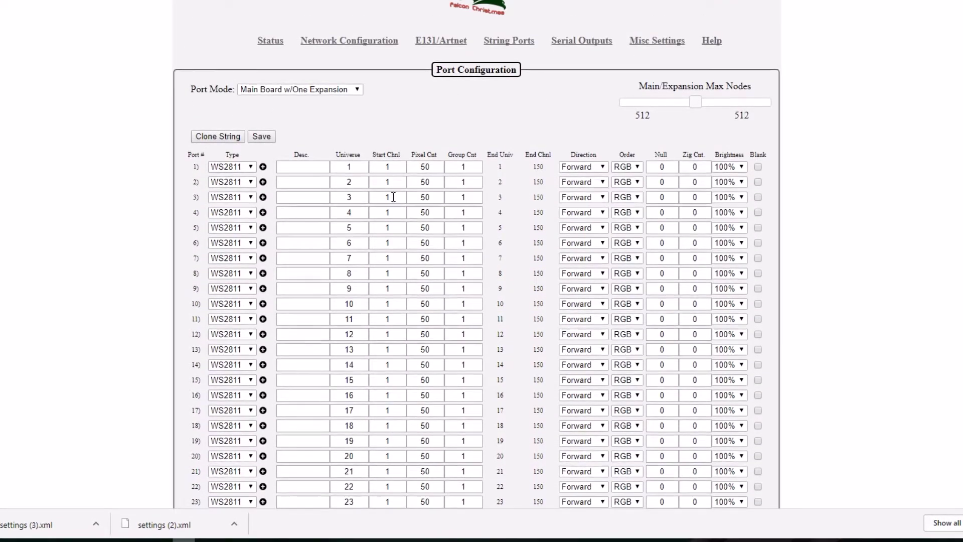
{"action": "scroll", "coordinate": [378, 284], "scroll_direction": "down", "scroll_amount": 4}
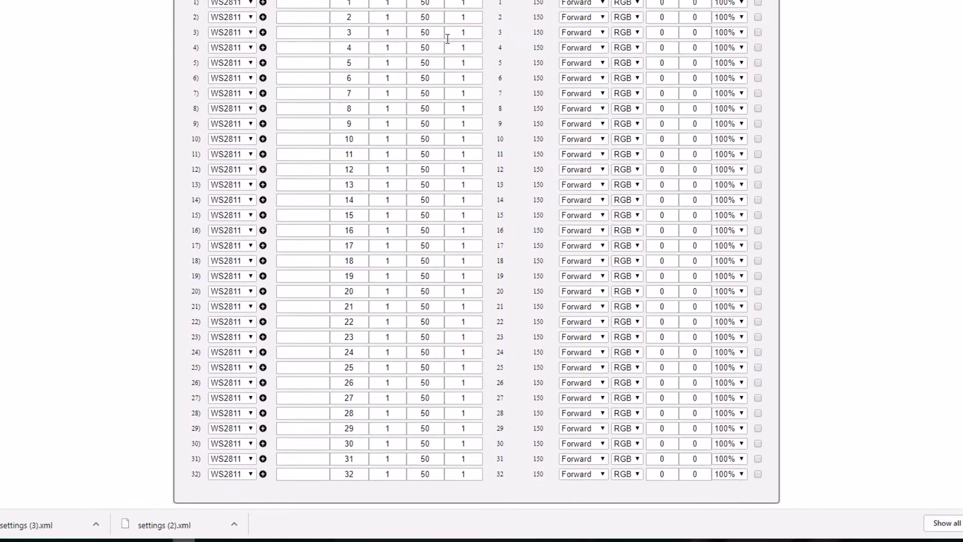
{"action": "scroll", "coordinate": [374, 413], "scroll_direction": "up", "scroll_amount": 3}
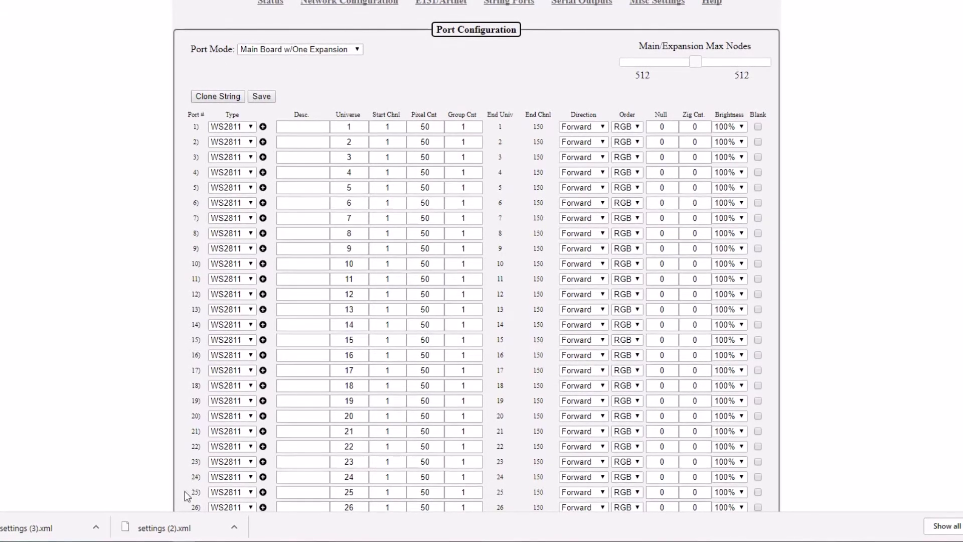
{"action": "left_click", "coordinate": [228, 539]}
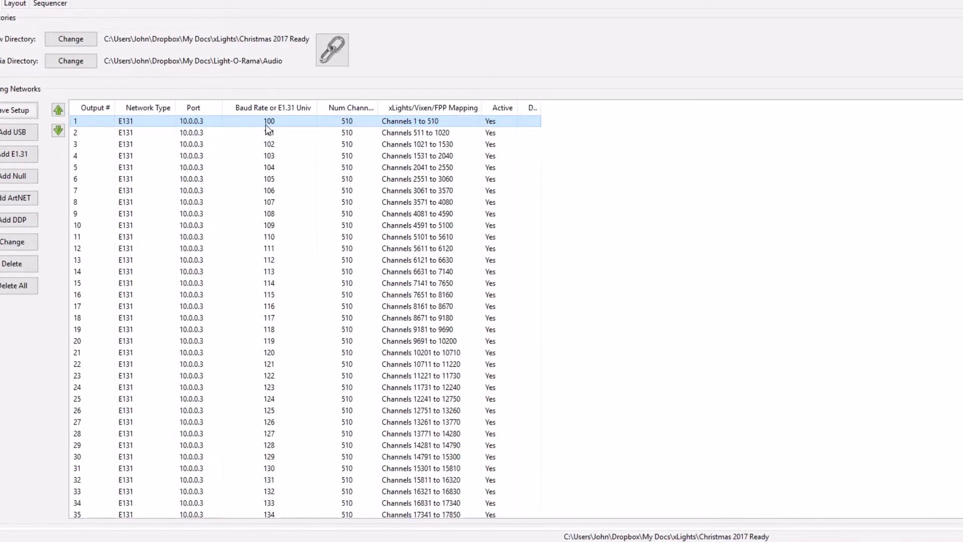
{"action": "scroll", "coordinate": [279, 307], "scroll_direction": "down", "scroll_amount": 6}
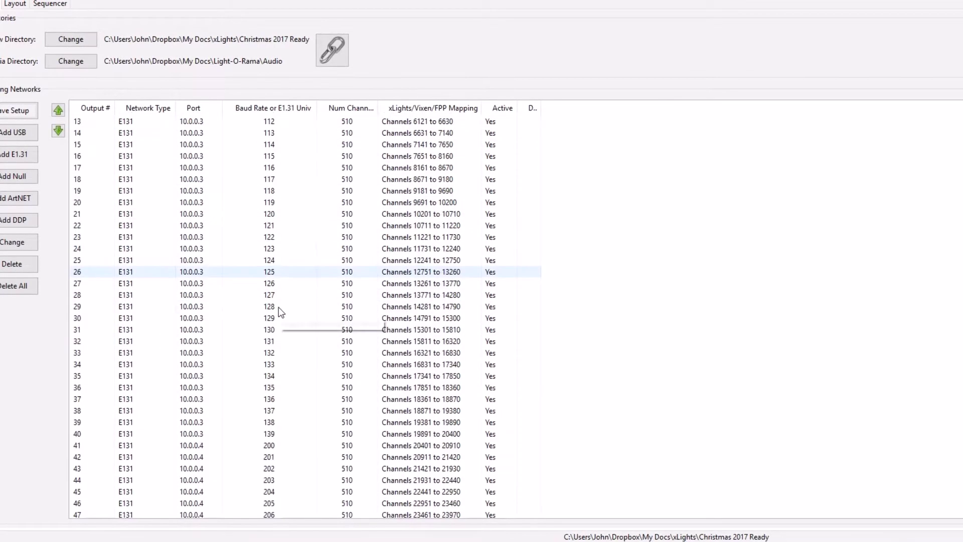
{"action": "left_click", "coordinate": [287, 376]}
{"action": "scroll", "coordinate": [226, 351], "scroll_direction": "up", "scroll_amount": 6}
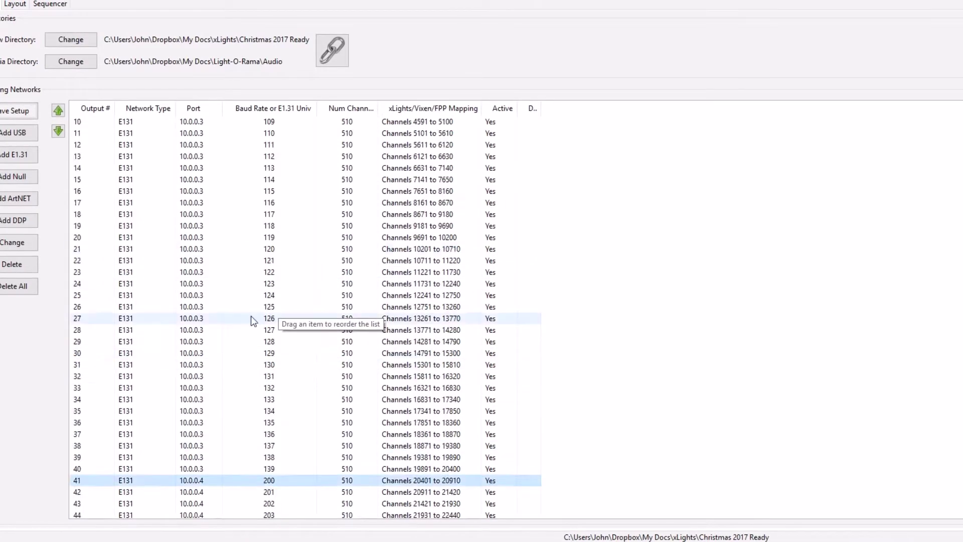
{"action": "left_click", "coordinate": [191, 124]}
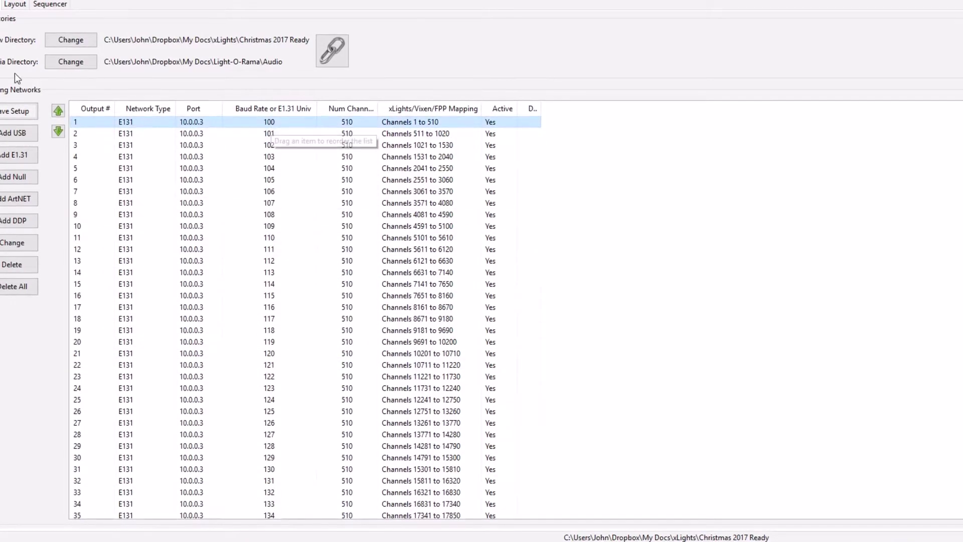
{"action": "scroll", "coordinate": [250, 281], "scroll_direction": "down", "scroll_amount": 8}
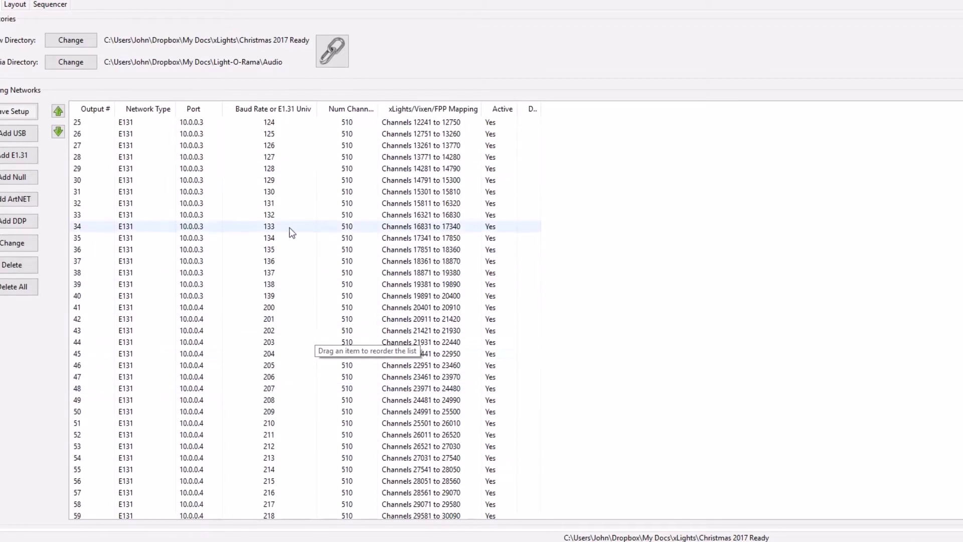
{"action": "left_click", "coordinate": [287, 309]}
{"action": "scroll", "coordinate": [338, 333], "scroll_direction": "down", "scroll_amount": 5}
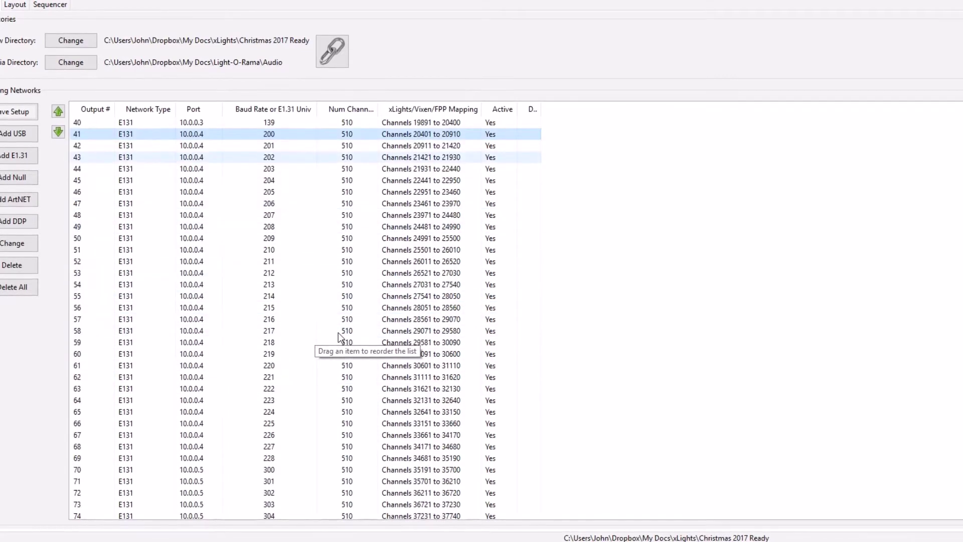
{"action": "scroll", "coordinate": [338, 332], "scroll_direction": "down", "scroll_amount": 3}
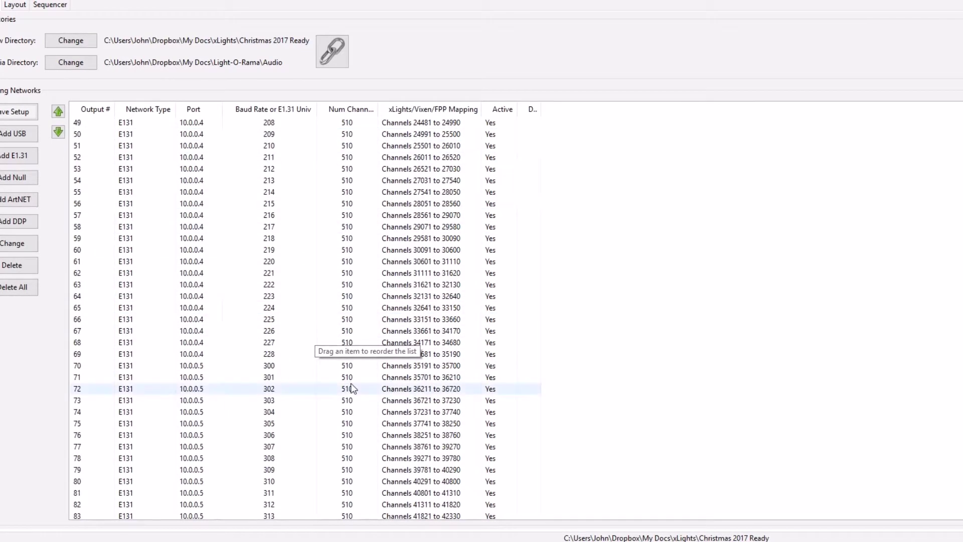
{"action": "left_click", "coordinate": [281, 368]}
{"action": "scroll", "coordinate": [284, 311], "scroll_direction": "up", "scroll_amount": 5}
{"action": "scroll", "coordinate": [296, 246], "scroll_direction": "up", "scroll_amount": 11}
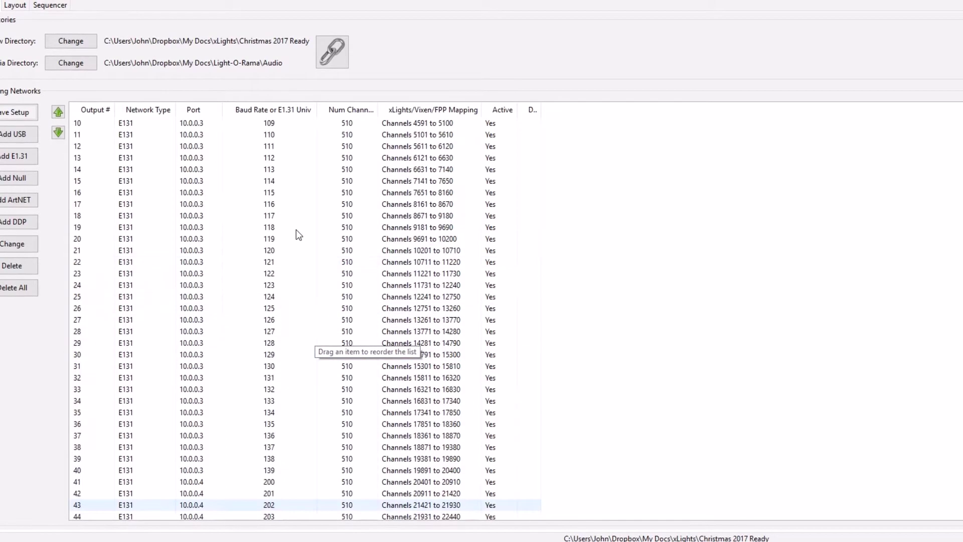
{"action": "left_click", "coordinate": [290, 124]}
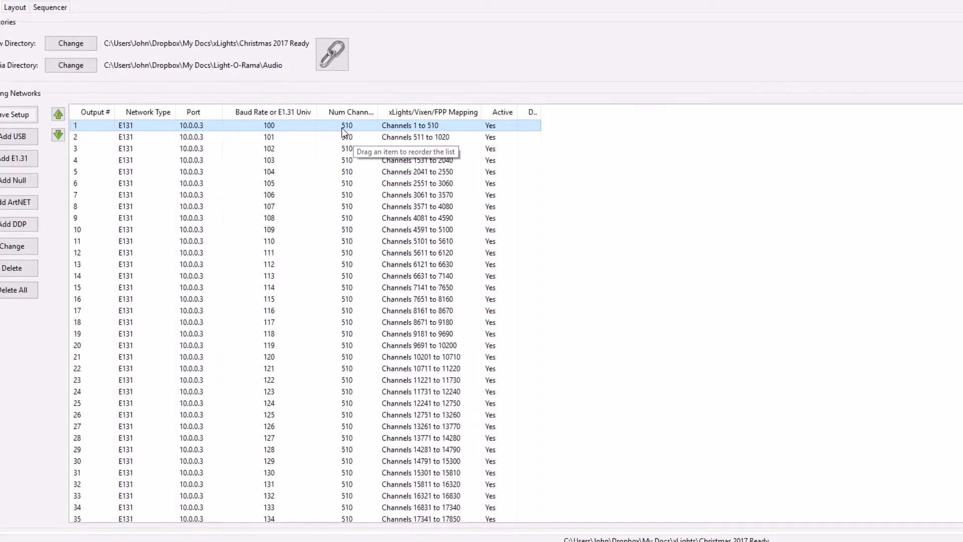
{"action": "scroll", "coordinate": [272, 354], "scroll_direction": "down", "scroll_amount": 5}
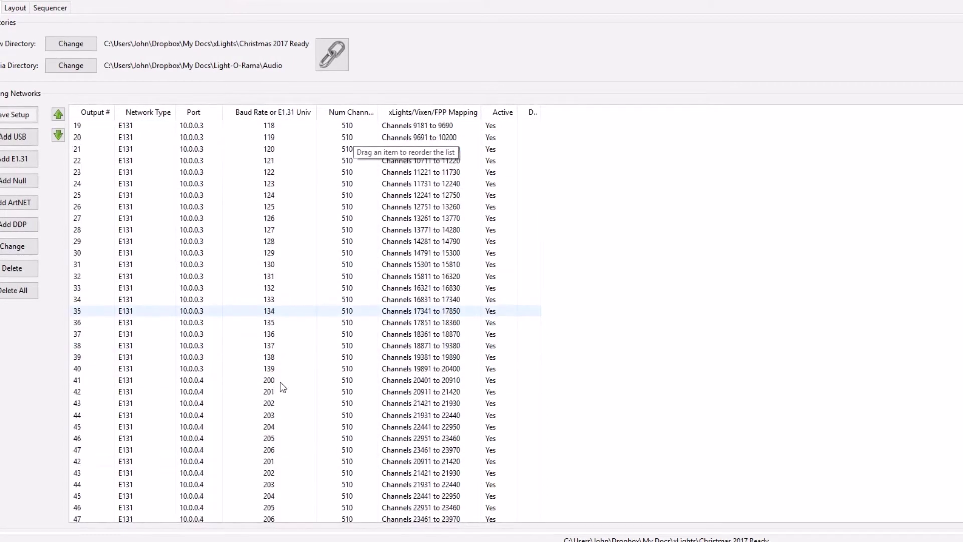
{"action": "scroll", "coordinate": [260, 391], "scroll_direction": "up", "scroll_amount": 3}
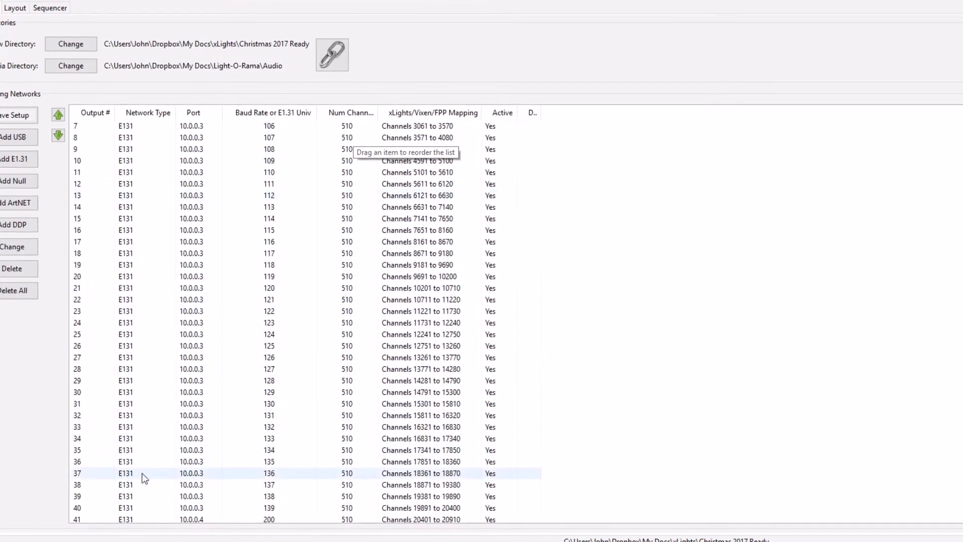
{"action": "scroll", "coordinate": [217, 218], "scroll_direction": "up", "scroll_amount": 1}
{"action": "scroll", "coordinate": [217, 219], "scroll_direction": "up", "scroll_amount": 1}
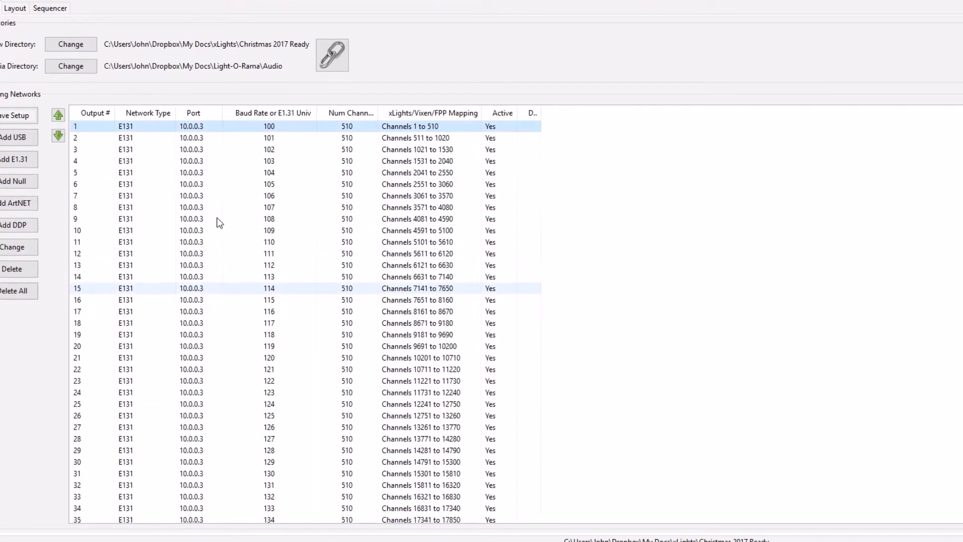
{"action": "left_click", "coordinate": [14, 9]}
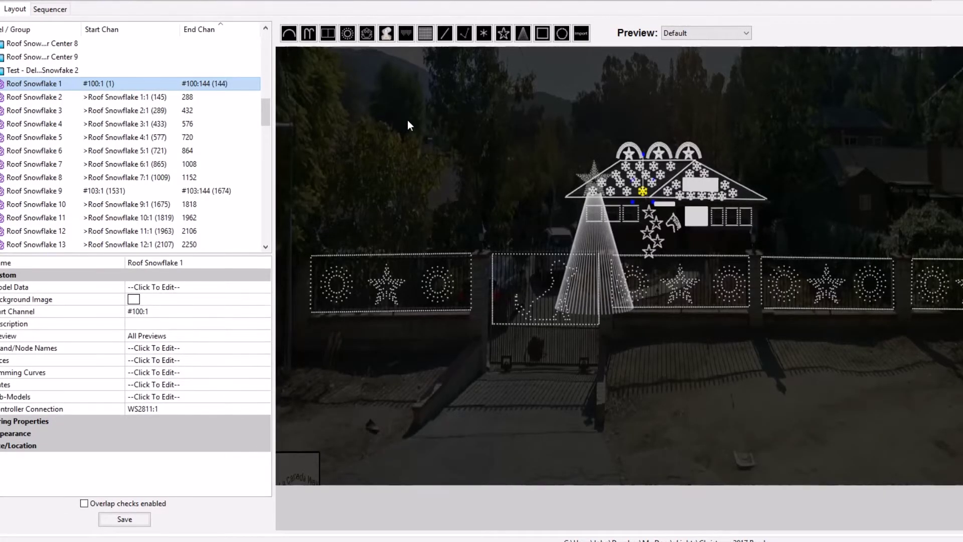
Set the Mega Tree's controller connection to WS2811:1
{"action": "left_click", "coordinate": [594, 227]}
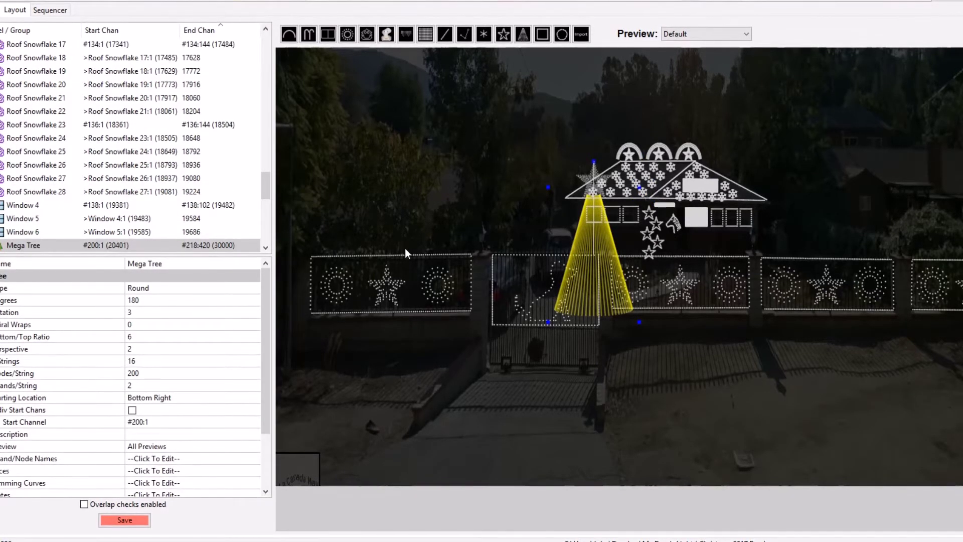
{"action": "left_click", "coordinate": [80, 362]}
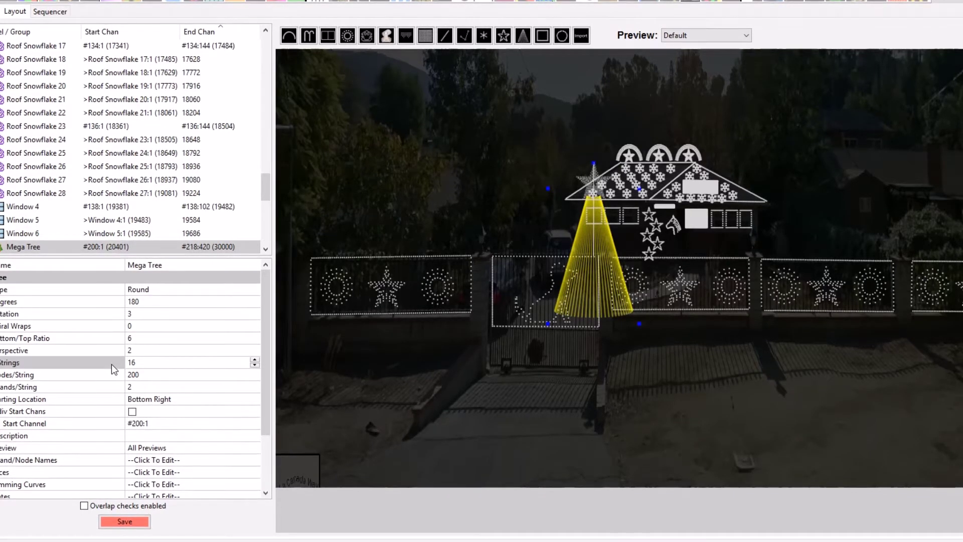
{"action": "scroll", "coordinate": [263, 361], "scroll_direction": "down", "scroll_amount": 4}
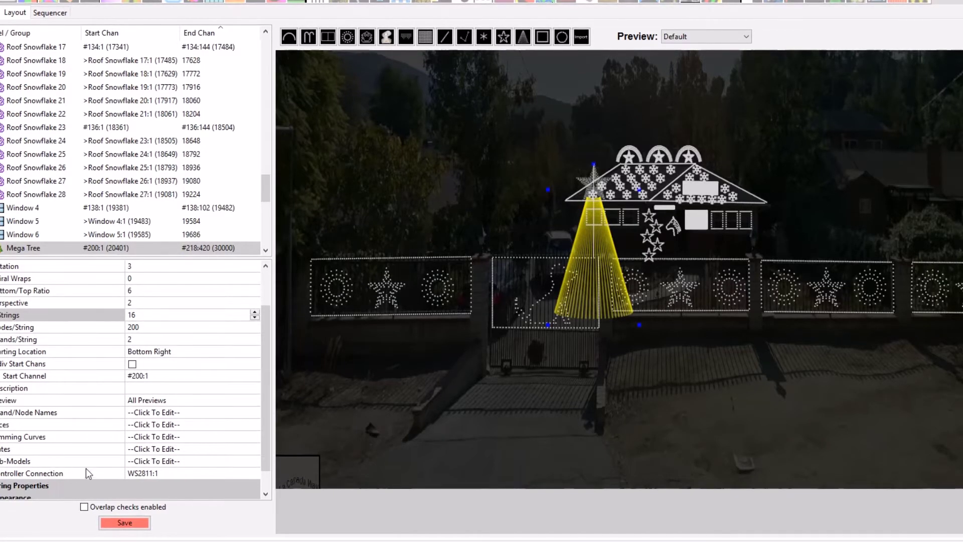
{"action": "left_click", "coordinate": [187, 470]}
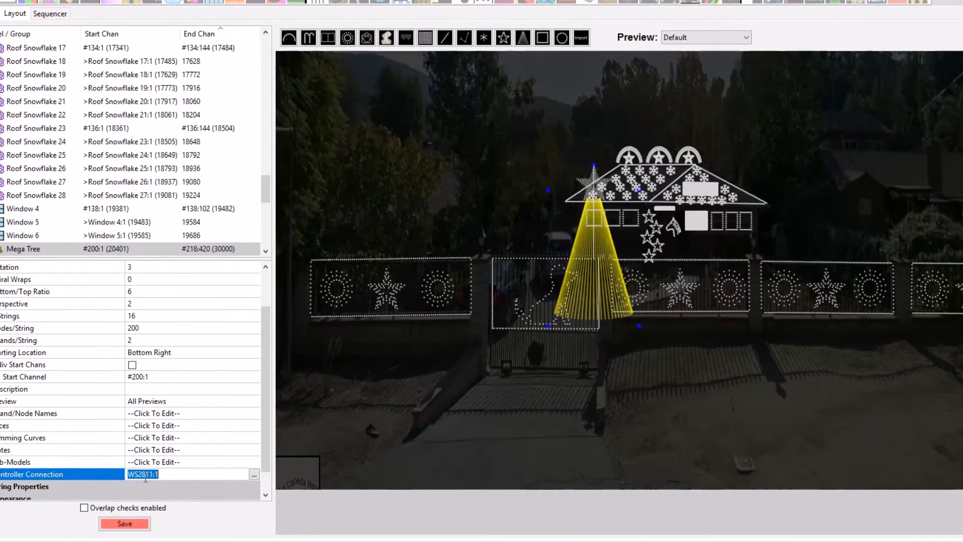
{"action": "left_click", "coordinate": [172, 473]}
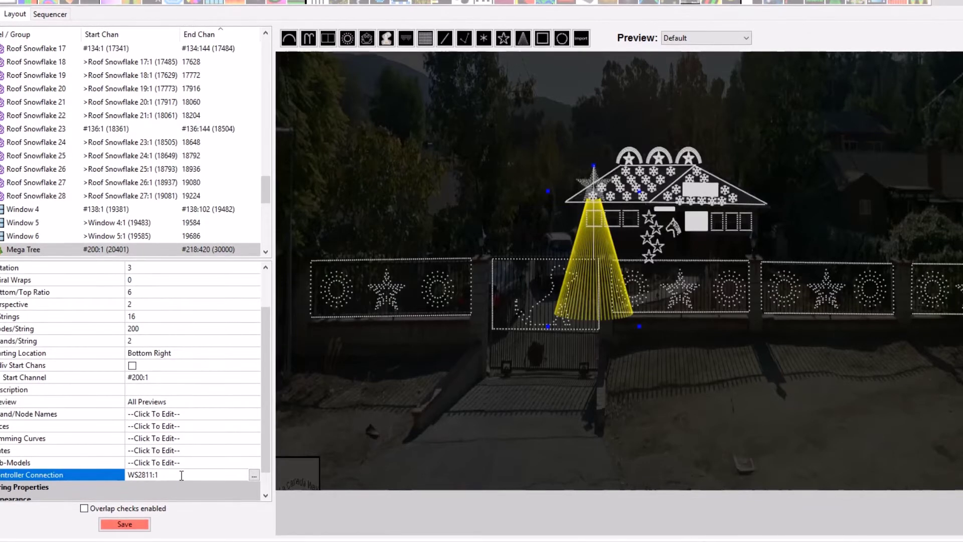
{"action": "scroll", "coordinate": [182, 476], "scroll_direction": "up", "scroll_amount": 1}
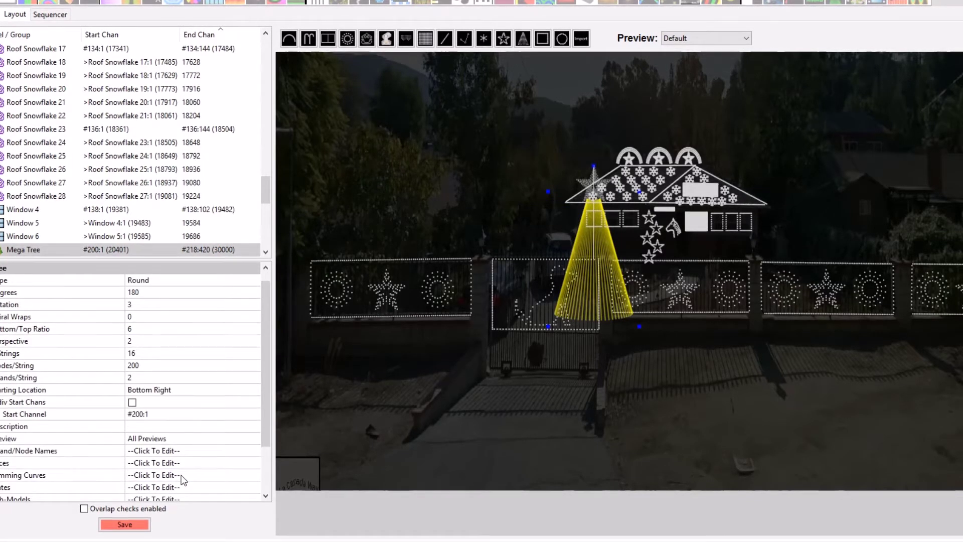
{"action": "scroll", "coordinate": [183, 467], "scroll_direction": "down", "scroll_amount": 2}
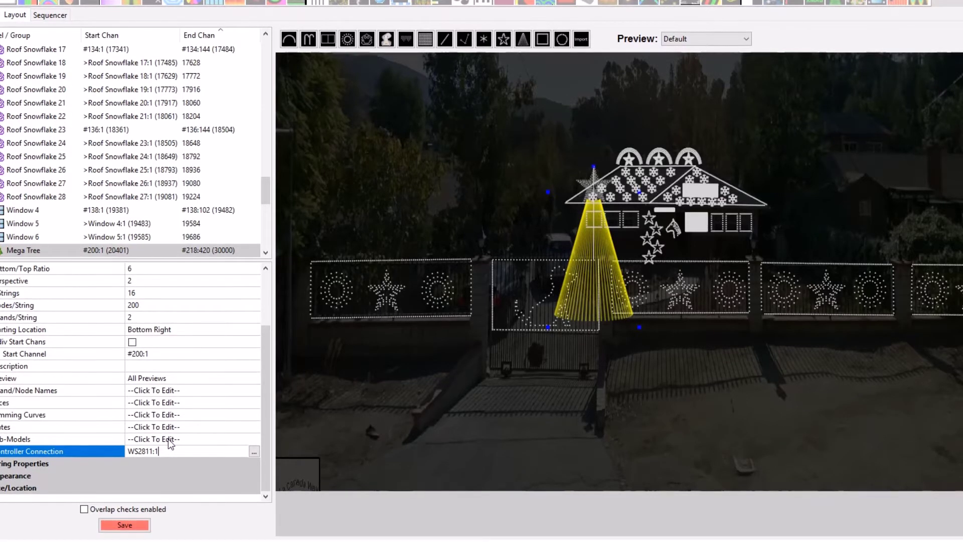
Confirm the Mega Tree keeps 16 strings of 200 nodes, then select Roof Snowflake 1
{"action": "left_click", "coordinate": [41, 295]}
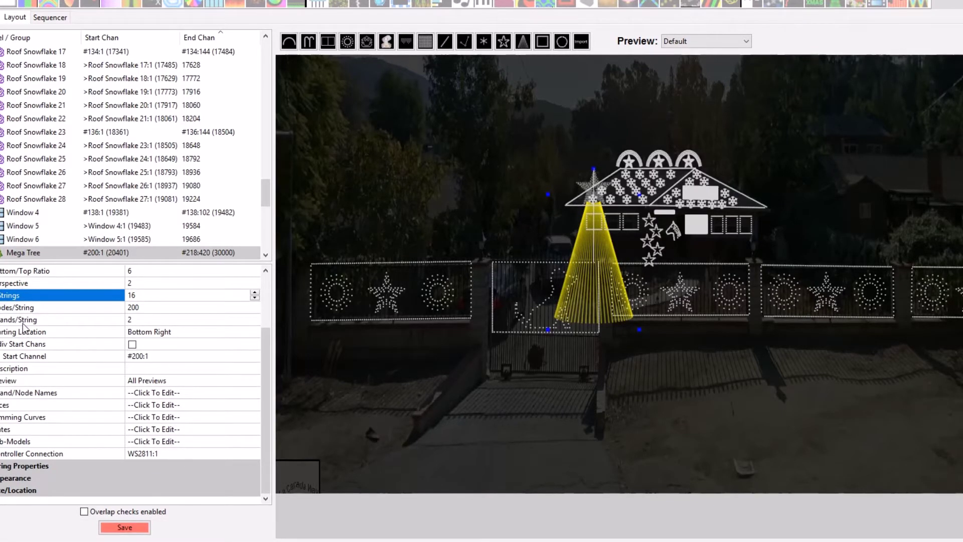
{"action": "left_click", "coordinate": [50, 308]}
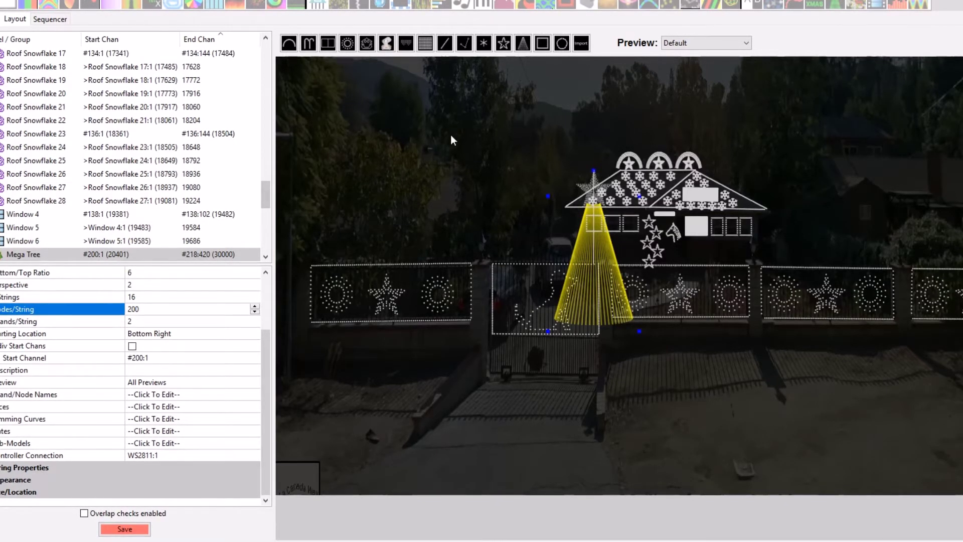
{"action": "left_click", "coordinate": [643, 201]}
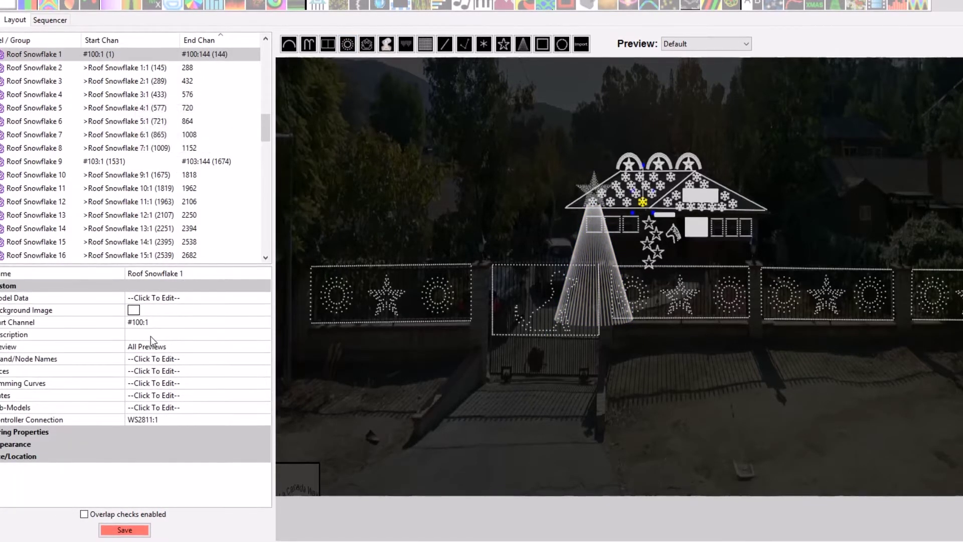
Check Roof Snowflake 1 starts at #100:1, which maps to universe 100 on 10.0.0.3
{"action": "left_click", "coordinate": [16, 325]}
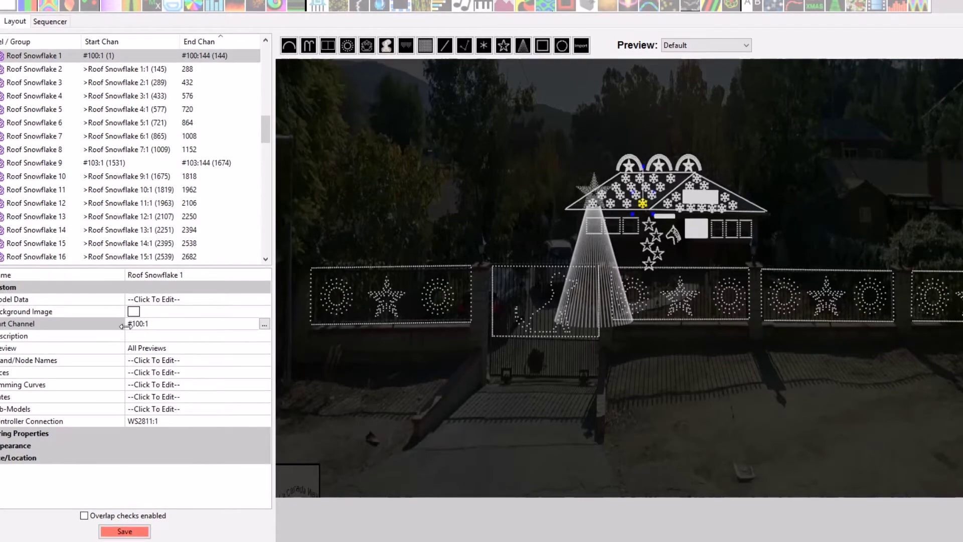
{"action": "left_click", "coordinate": [172, 324]}
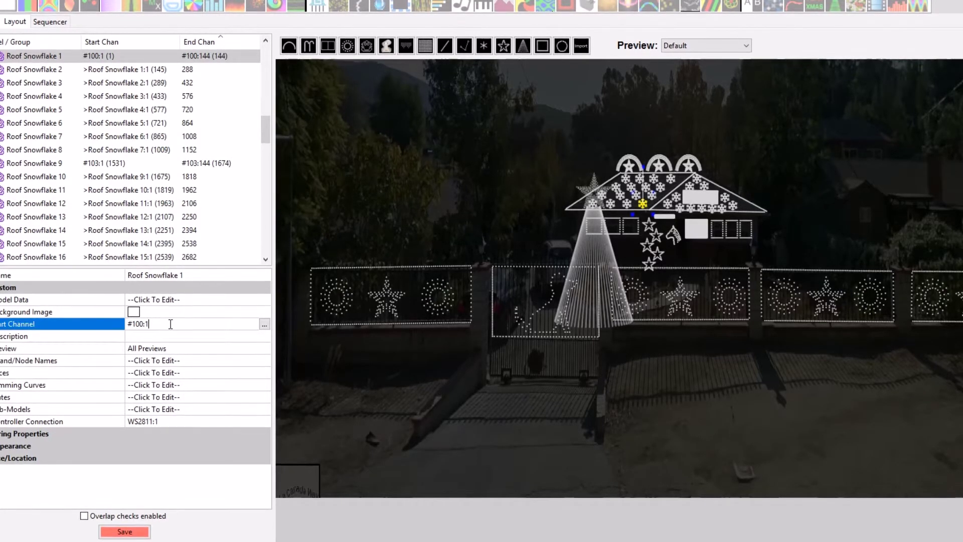
{"action": "left_click", "coordinate": [1, 22]}
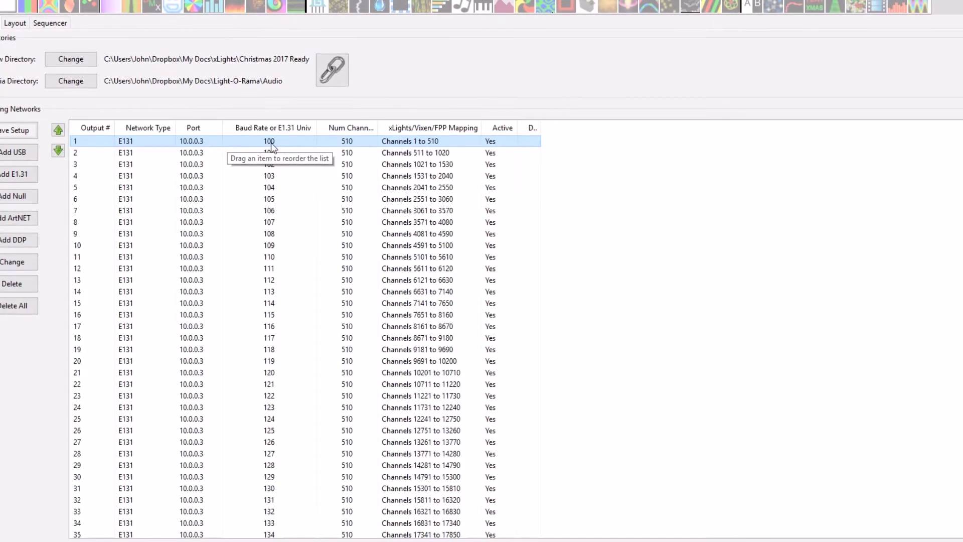
{"action": "left_click", "coordinate": [14, 22]}
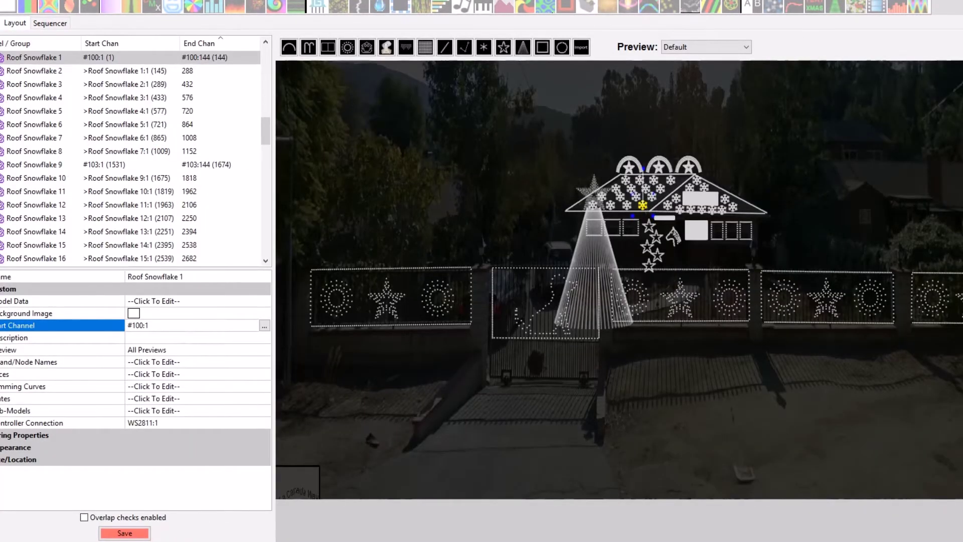
Review the controller connection and chained channel mapping of Roof Snowflakes 1 through 8
{"action": "left_click", "coordinate": [48, 424]}
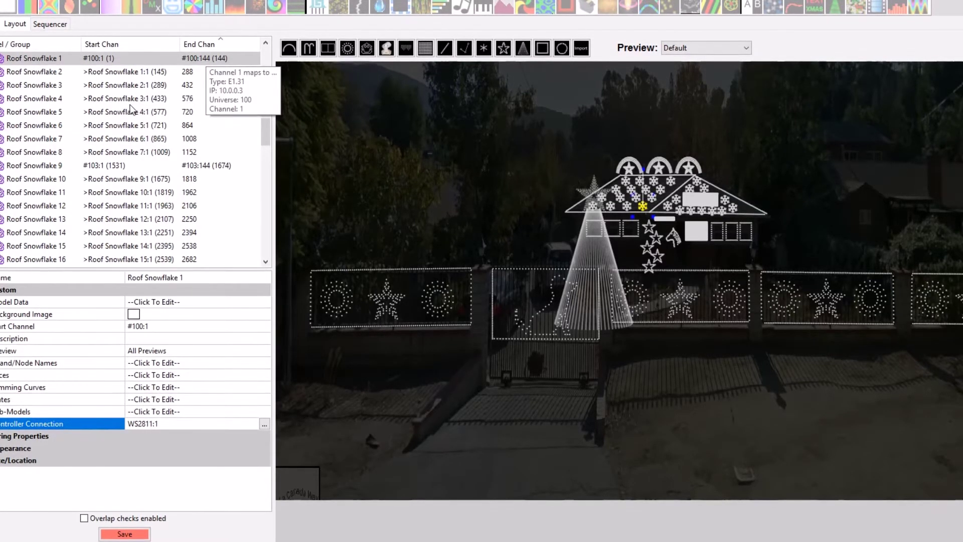
{"action": "left_click", "coordinate": [152, 85]}
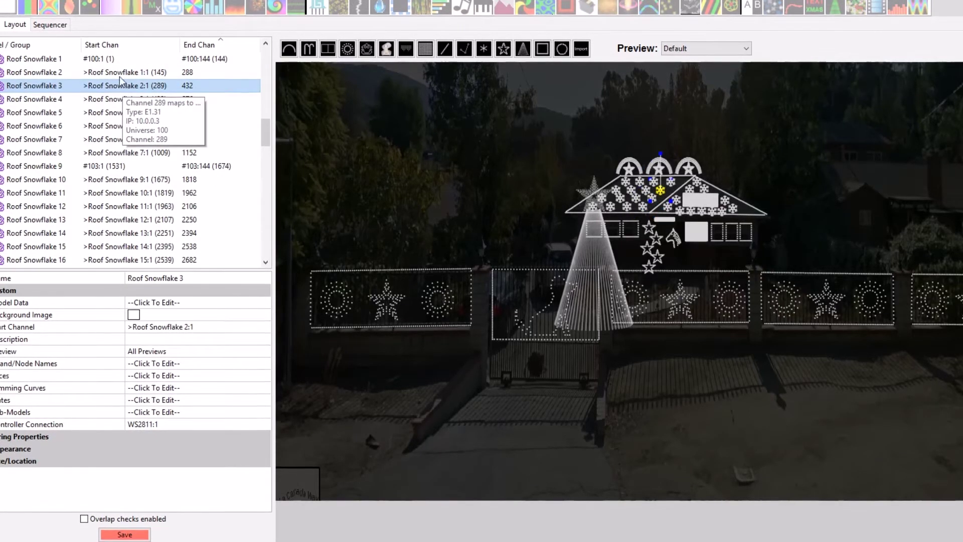
{"action": "left_click", "coordinate": [124, 73]}
{"action": "left_click", "coordinate": [120, 60]}
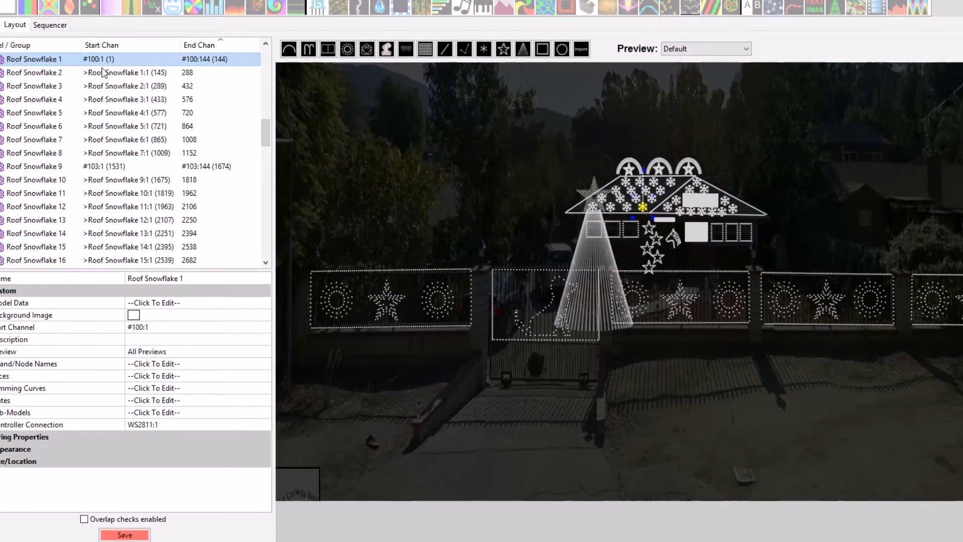
{"action": "left_click", "coordinate": [140, 75]}
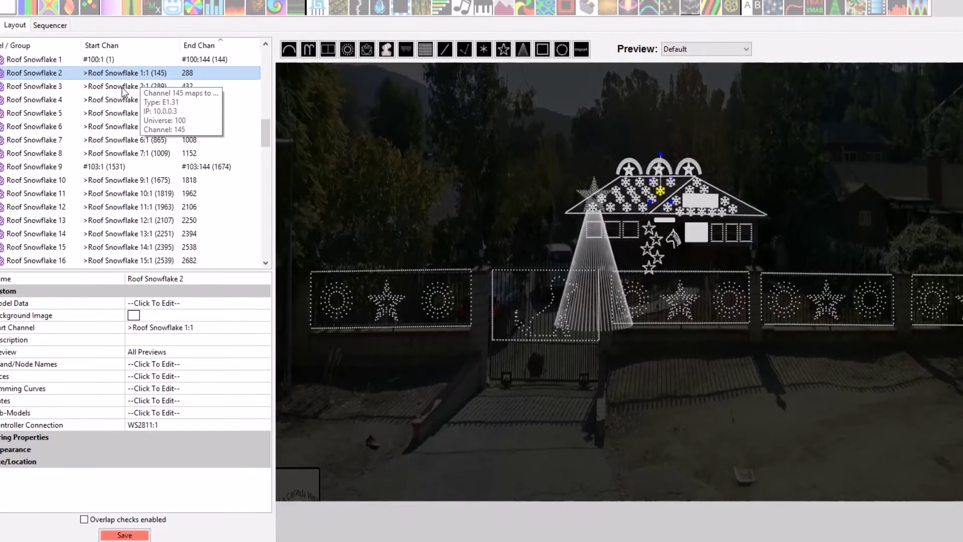
{"action": "left_click", "coordinate": [124, 87]}
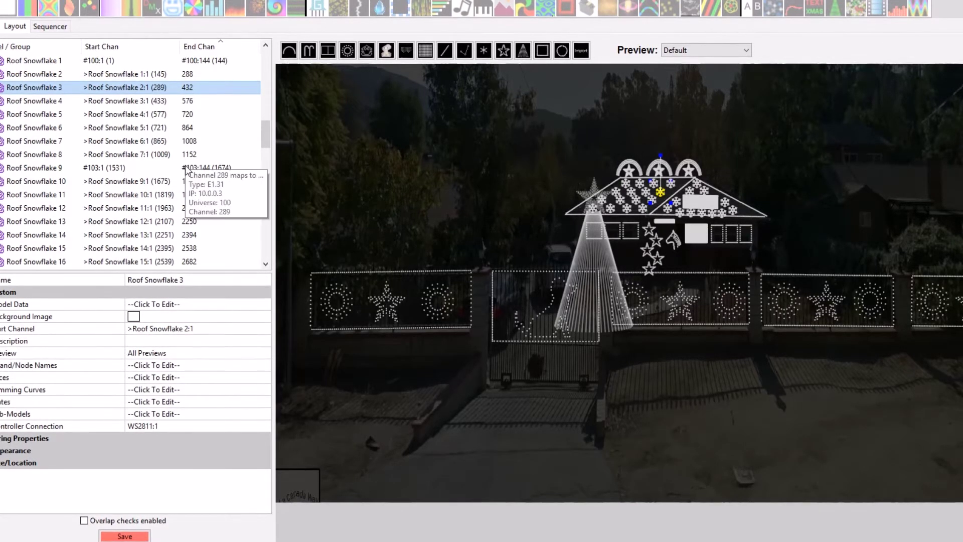
{"action": "mouse_move", "coordinate": [148, 108]}
{"action": "key", "text": "Down"}
{"action": "key", "text": "Down"}
{"action": "key", "text": "Down"}
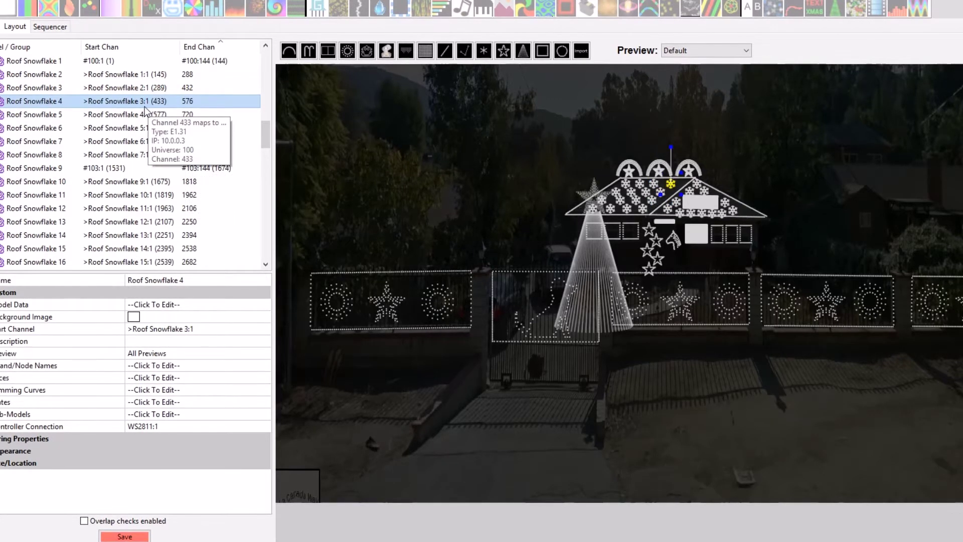
{"action": "key", "text": "Down"}
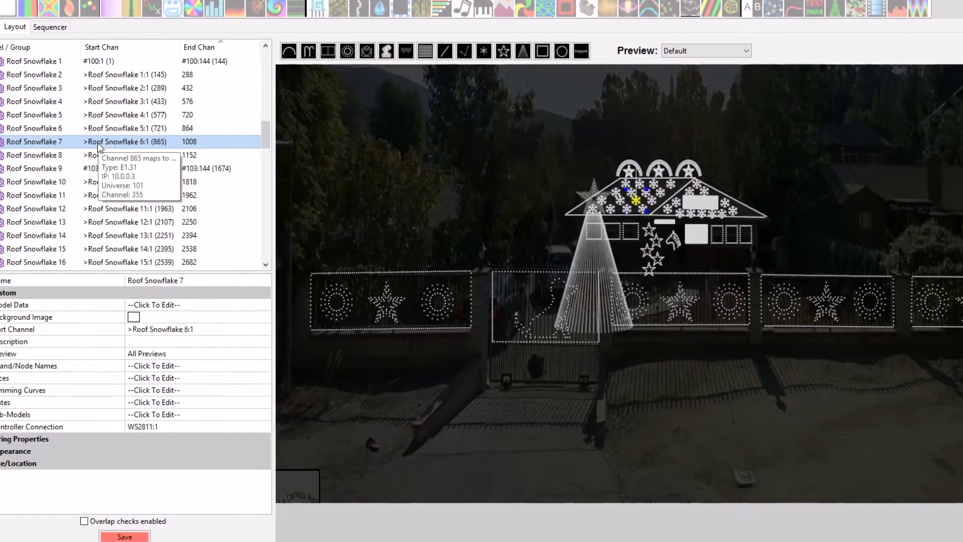
{"action": "left_click", "coordinate": [93, 158]}
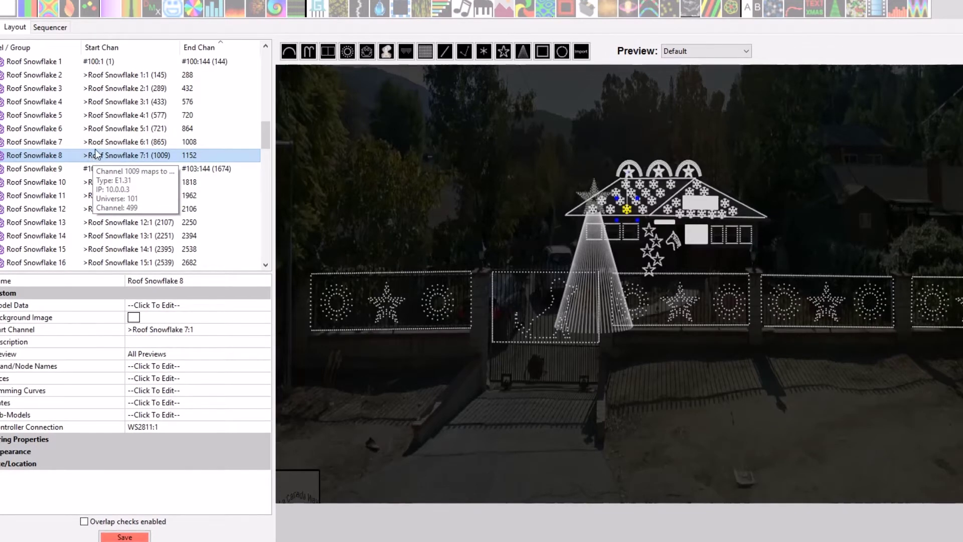
{"action": "left_click", "coordinate": [126, 63]}
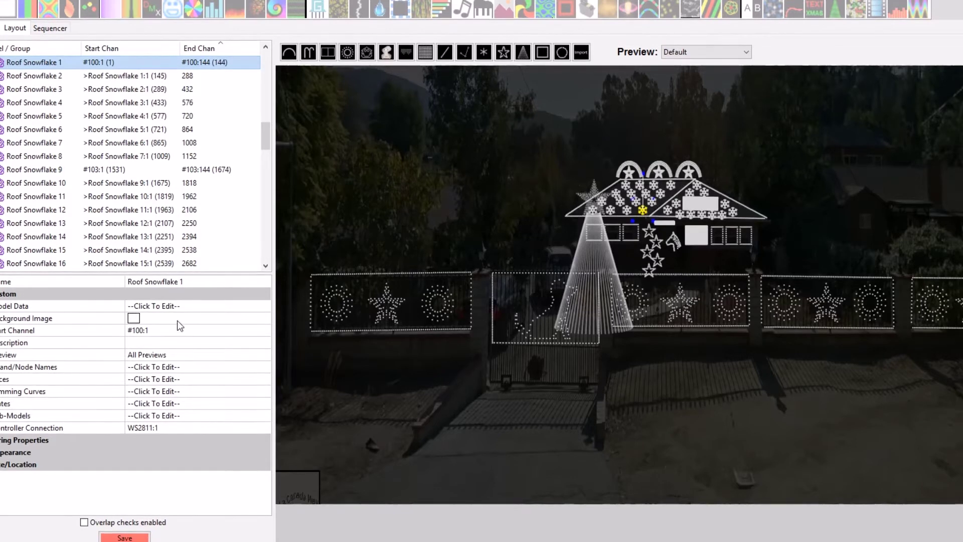
Set Roof Snowflake 9, starting #103:1, to controller connection WS2811:2
{"action": "left_click", "coordinate": [122, 169]}
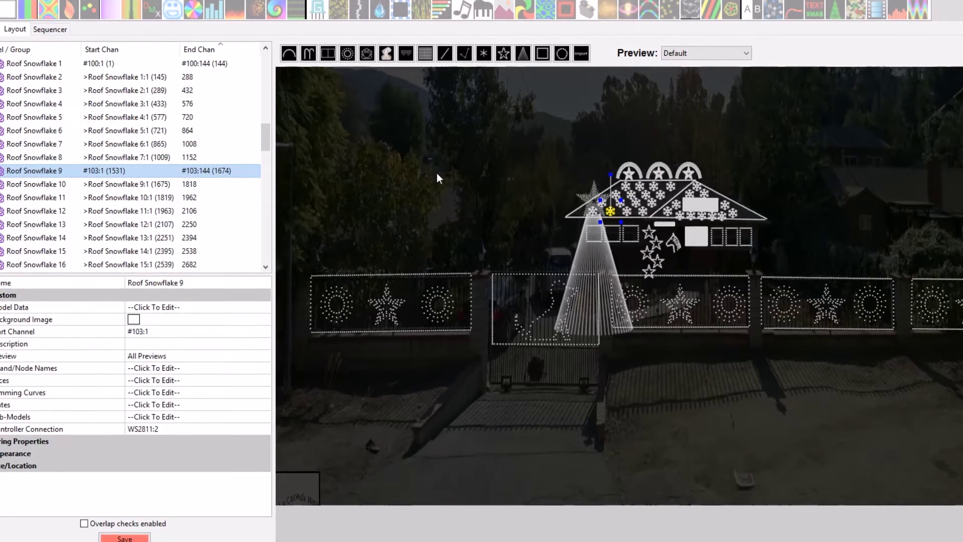
{"action": "left_click", "coordinate": [45, 429]}
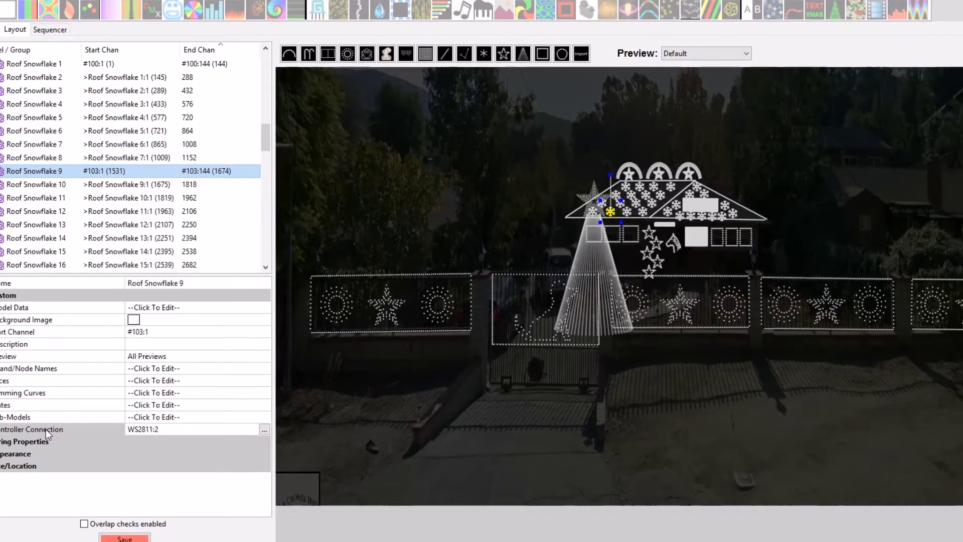
{"action": "left_click", "coordinate": [174, 431]}
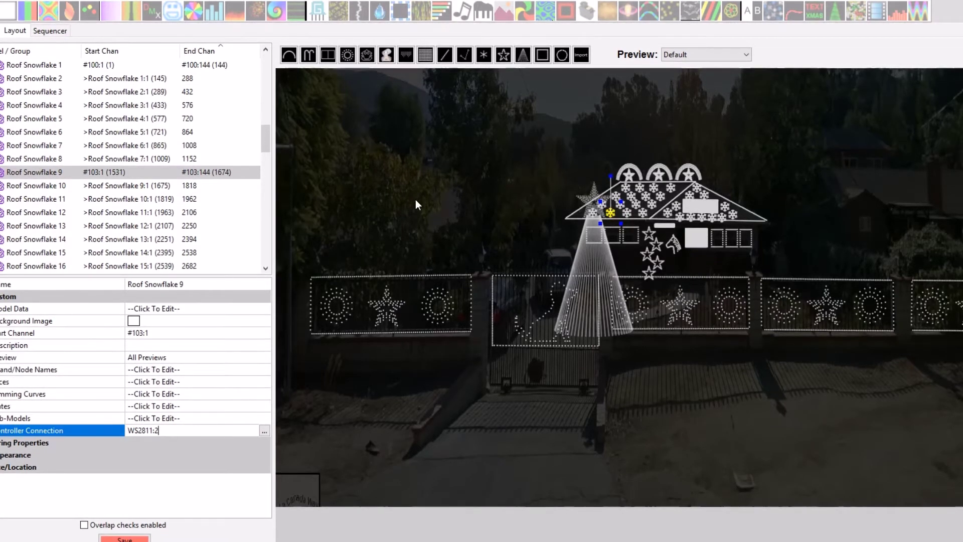
{"action": "key", "text": "alt+t"}
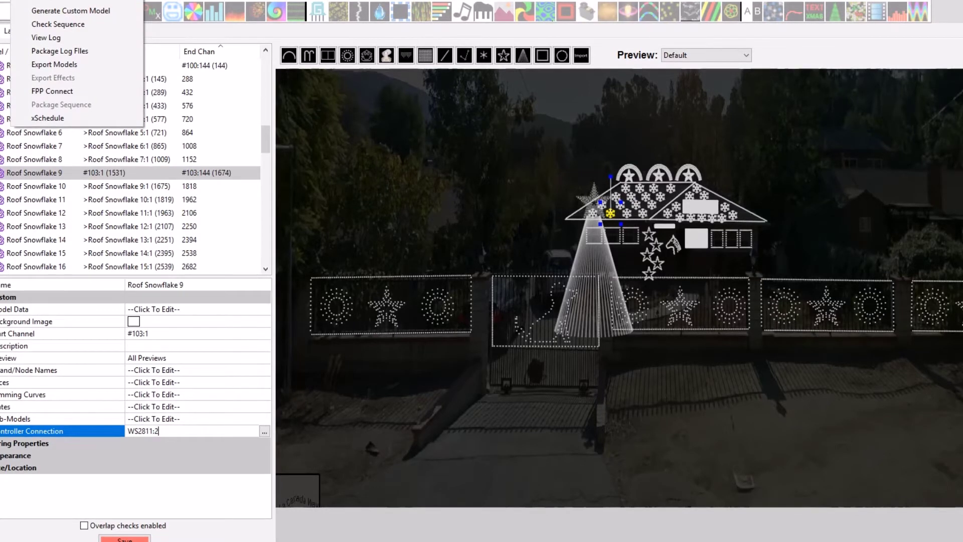
{"action": "left_click", "coordinate": [63, 64]}
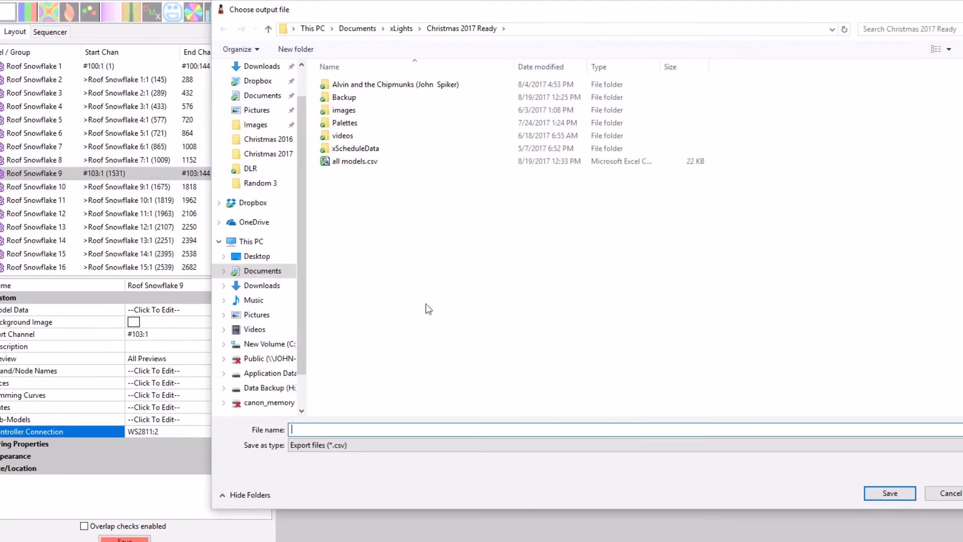
{"action": "left_click", "coordinate": [354, 161]}
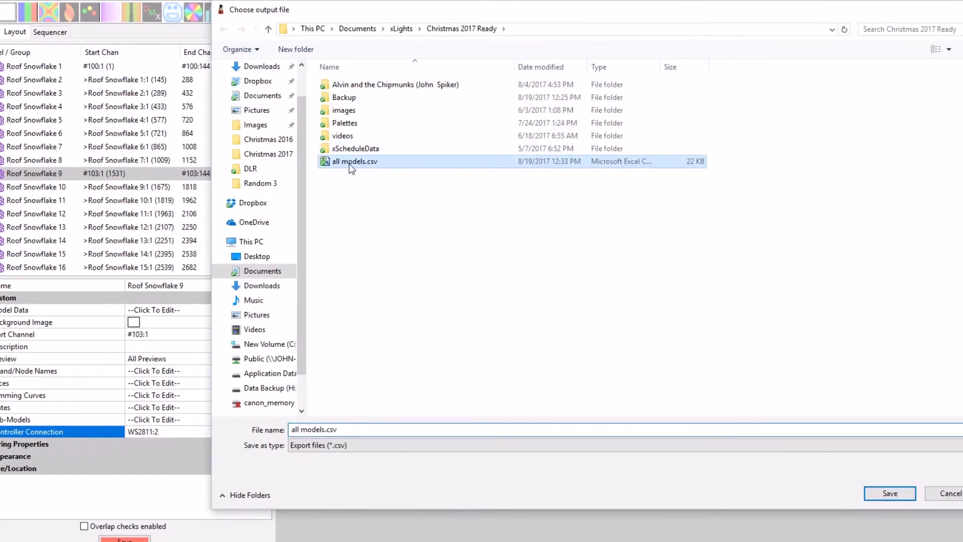
{"action": "left_click", "coordinate": [889, 494]}
{"action": "left_click", "coordinate": [522, 272]}
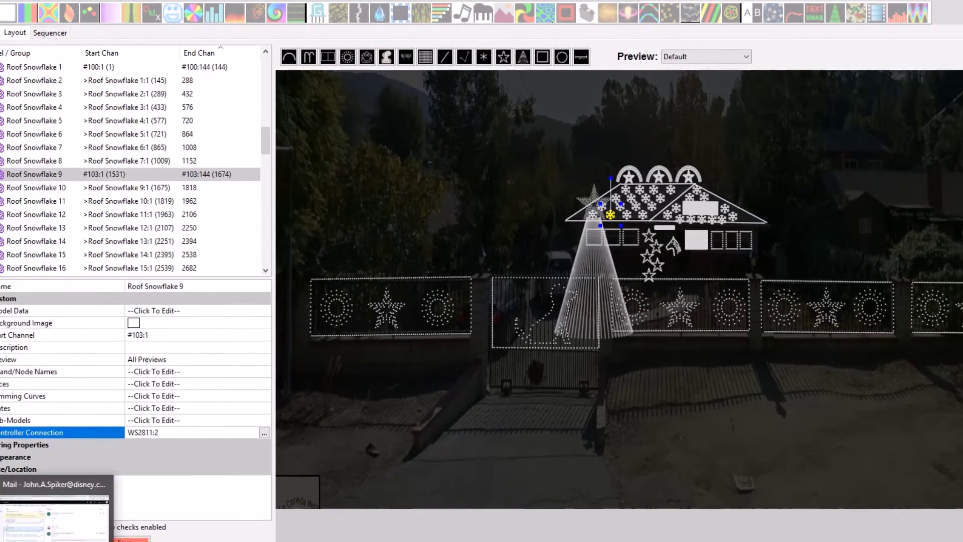
{"action": "mouse_move", "coordinate": [94, 541]}
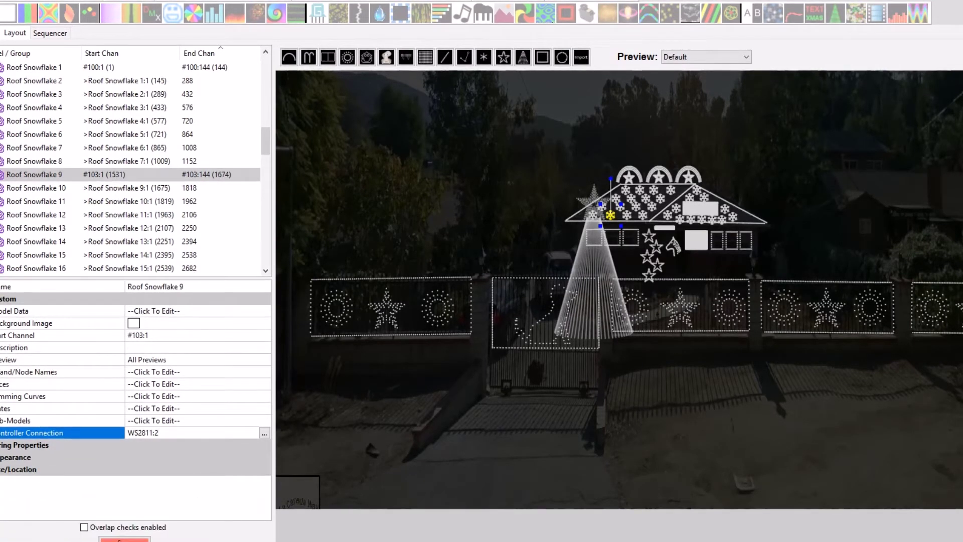
{"action": "right_click", "coordinate": [351, 541]}
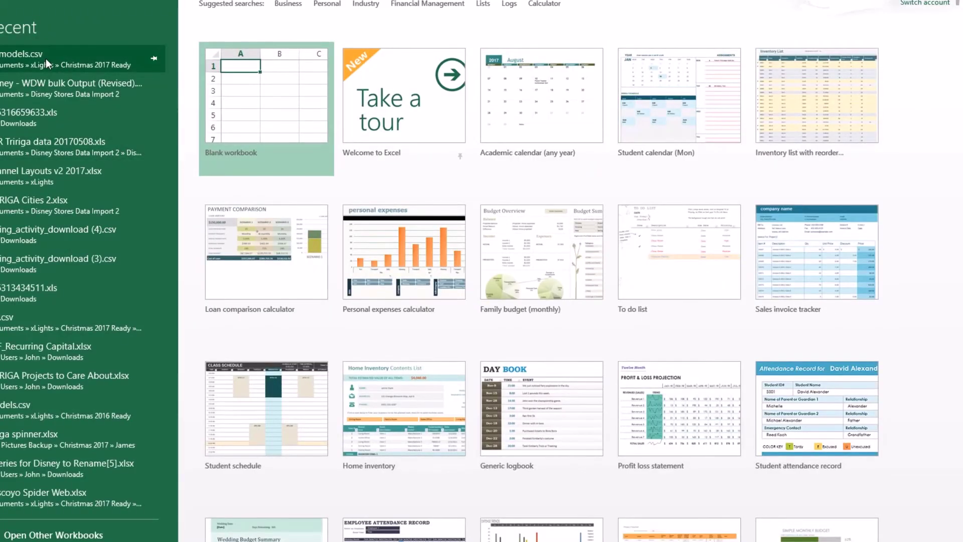
Open models.csv in Excel, discarding the recovered files
{"action": "left_click", "coordinate": [46, 58]}
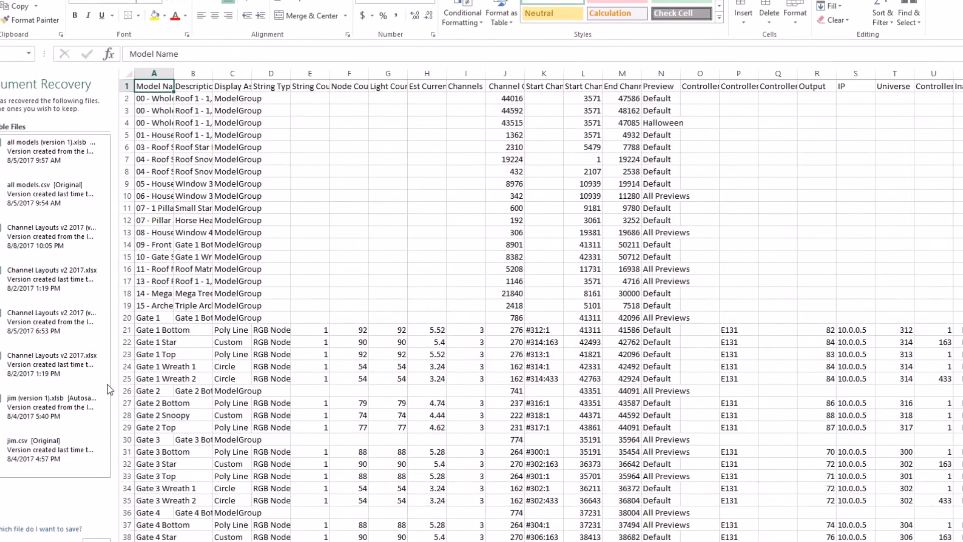
{"action": "left_click", "coordinate": [96, 539]}
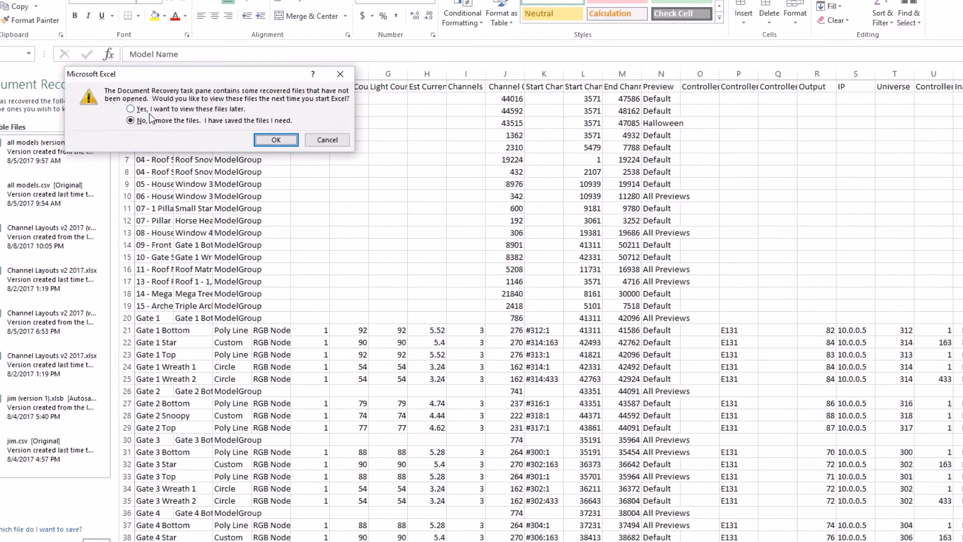
{"action": "left_click", "coordinate": [276, 140]}
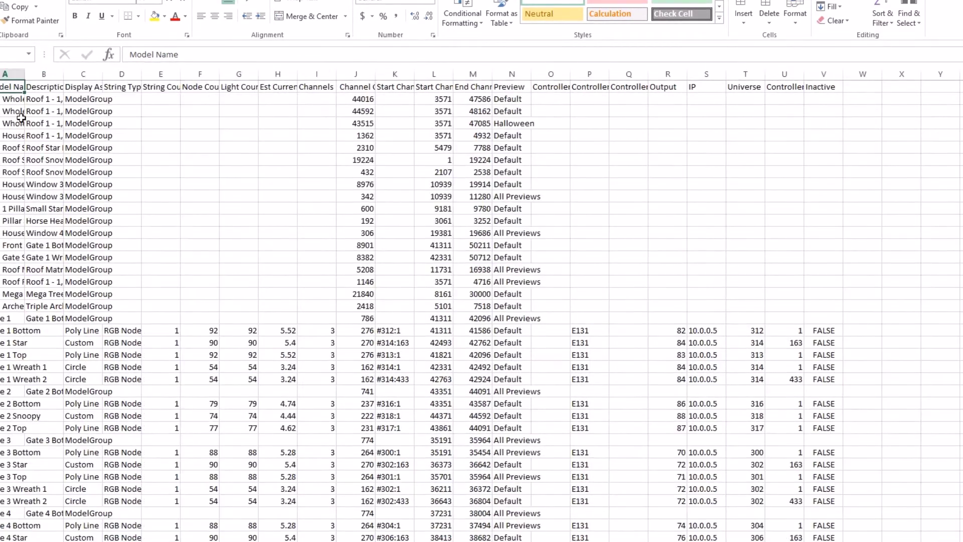
Delete the ModelGroup rows 2 through 20
{"action": "left_click_drag", "start_coordinate": [5, 99], "coordinate": [5, 323]}
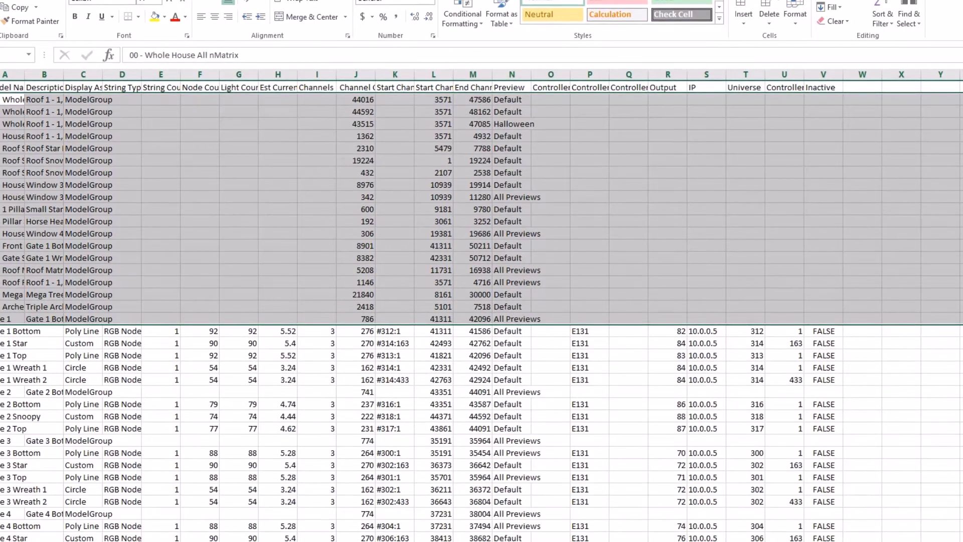
{"action": "right_click", "coordinate": [4, 98]}
{"action": "left_click", "coordinate": [9, 198]}
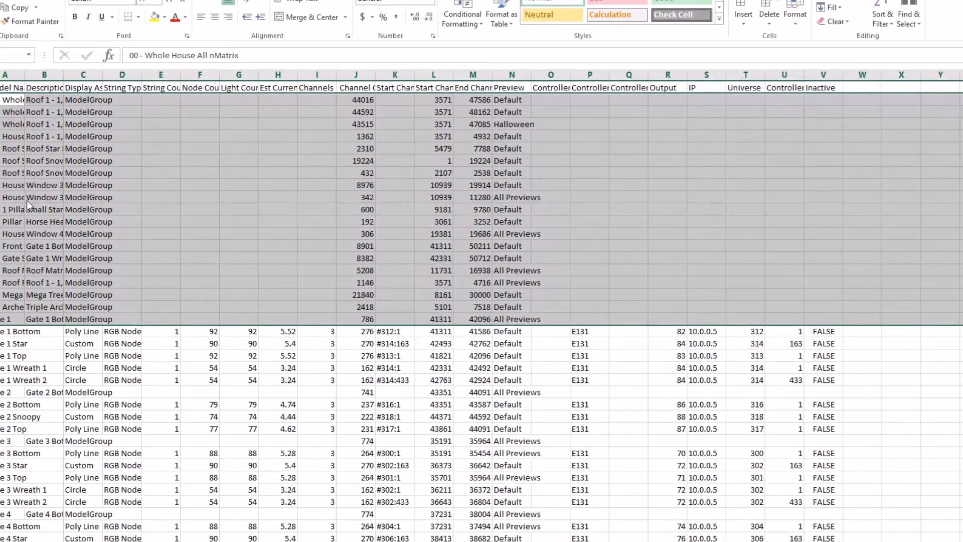
Delete the Gate 2–5 and Roof Snowflake Spinner group rows together
{"action": "left_click", "coordinate": [5, 161]}
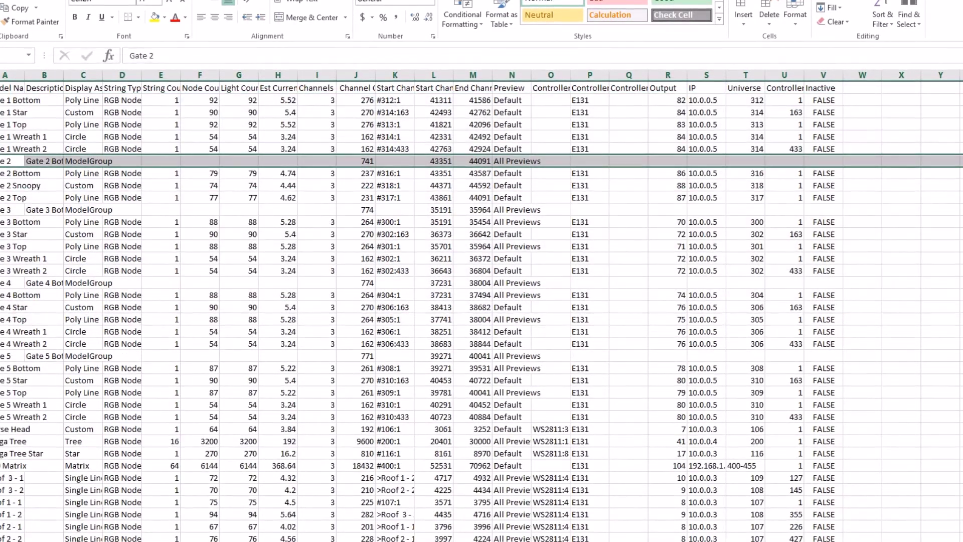
{"action": "left_click", "coordinate": [5, 210], "text": "ctrl"}
{"action": "left_click", "coordinate": [5, 283], "text": "ctrl"}
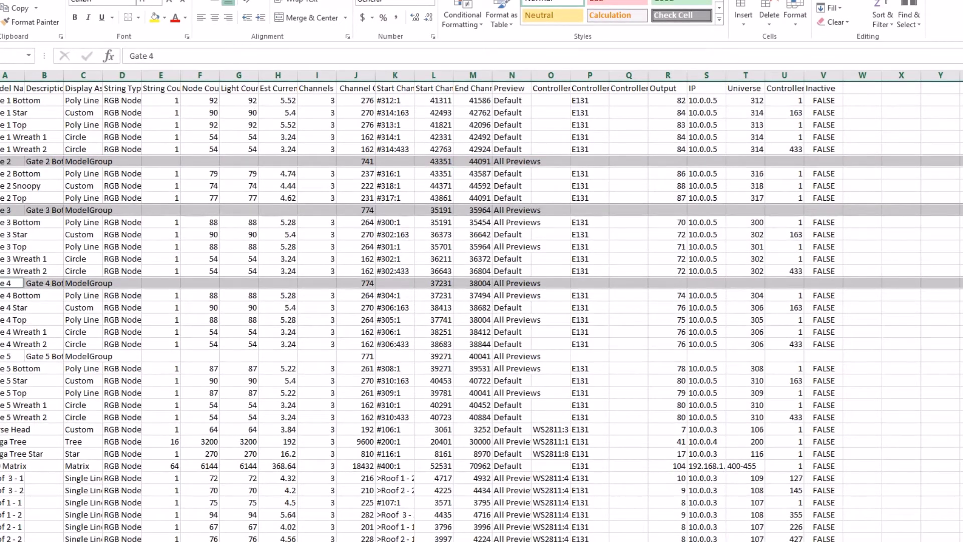
{"action": "left_click", "coordinate": [5, 356], "text": "ctrl"}
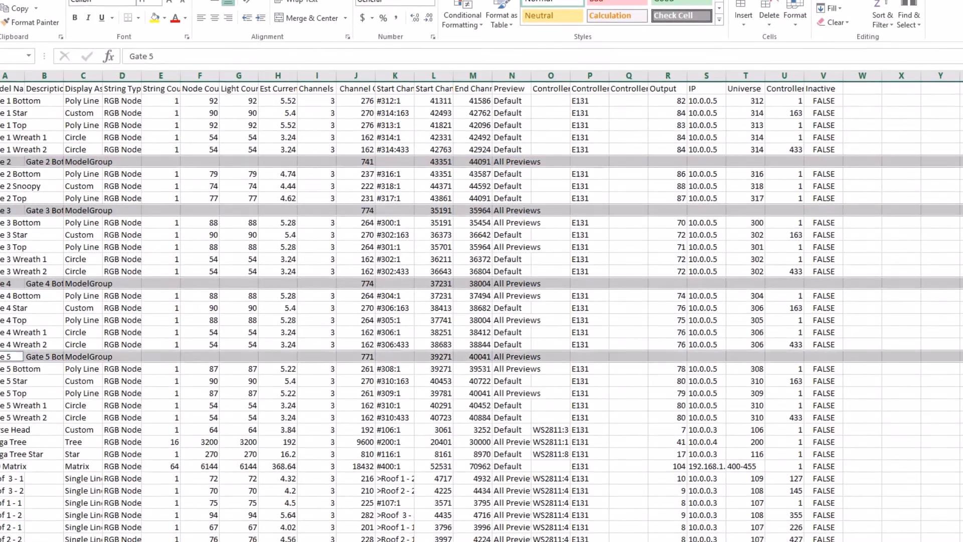
{"action": "scroll", "coordinate": [81, 436], "scroll_direction": "down", "scroll_amount": 10}
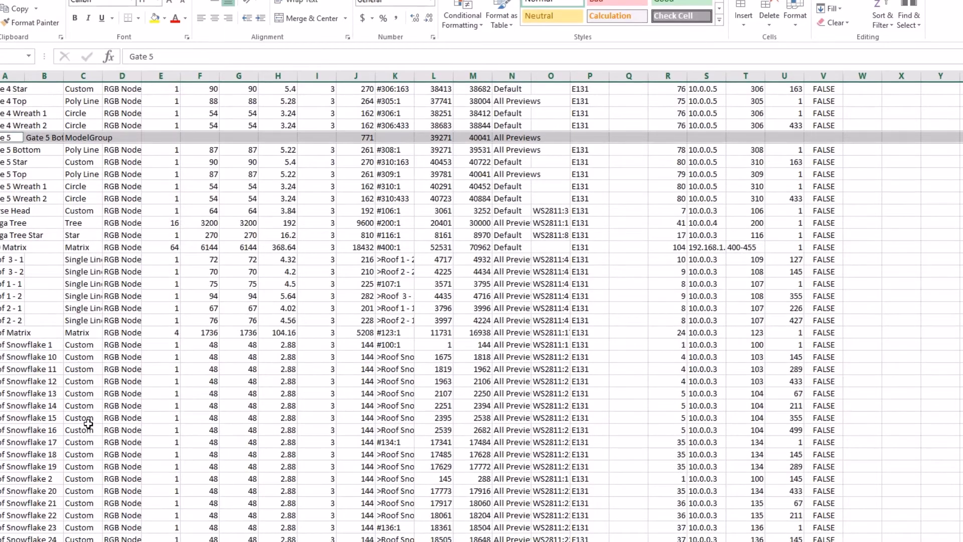
{"action": "scroll", "coordinate": [95, 414], "scroll_direction": "down", "scroll_amount": 5}
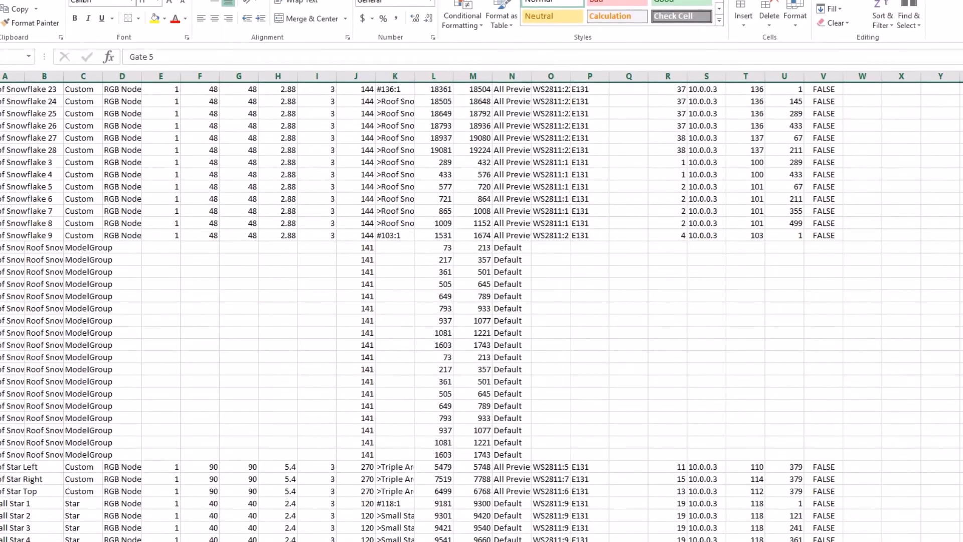
{"action": "left_click_drag", "start_coordinate": [5, 247], "coordinate": [6, 454]}
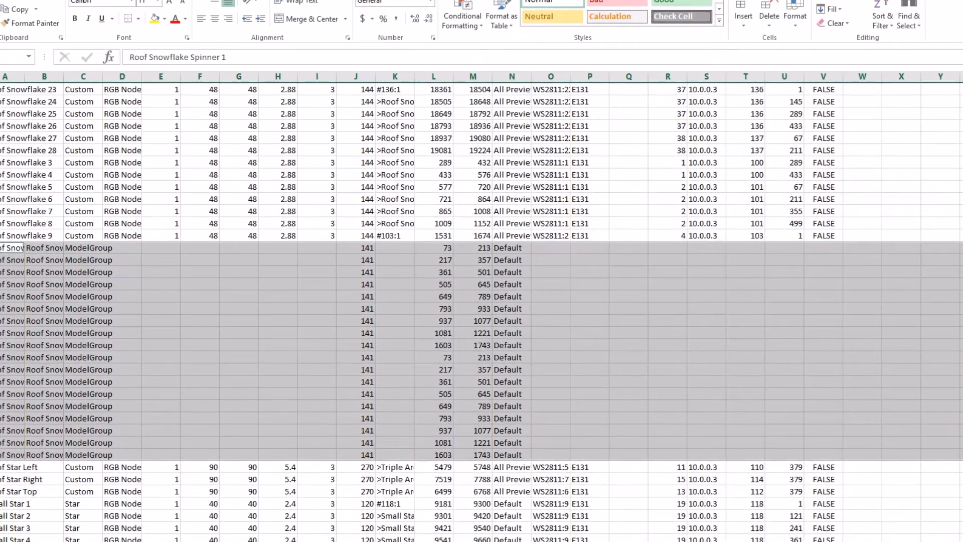
{"action": "right_click", "coordinate": [3, 248]}
{"action": "left_click", "coordinate": [10, 357]}
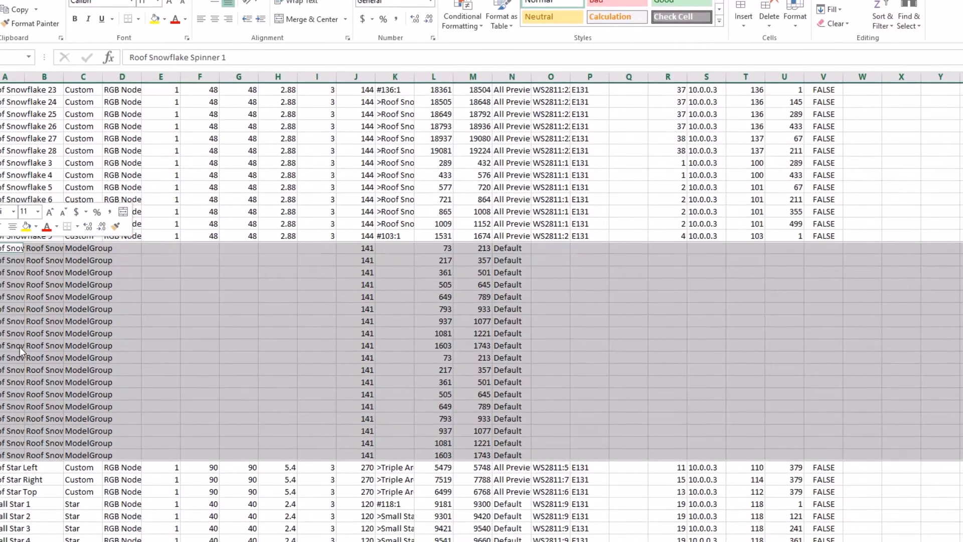
Delete the leftover 'Test - Delete Snowfake 2' row
{"action": "scroll", "coordinate": [203, 309], "scroll_direction": "down", "scroll_amount": 1}
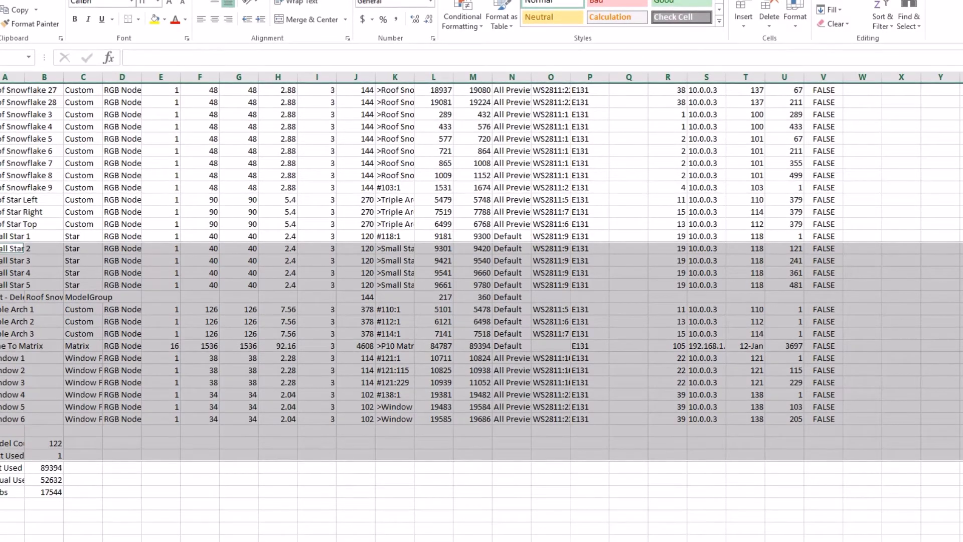
{"action": "left_click", "coordinate": [3, 297]}
{"action": "right_click", "coordinate": [3, 297]}
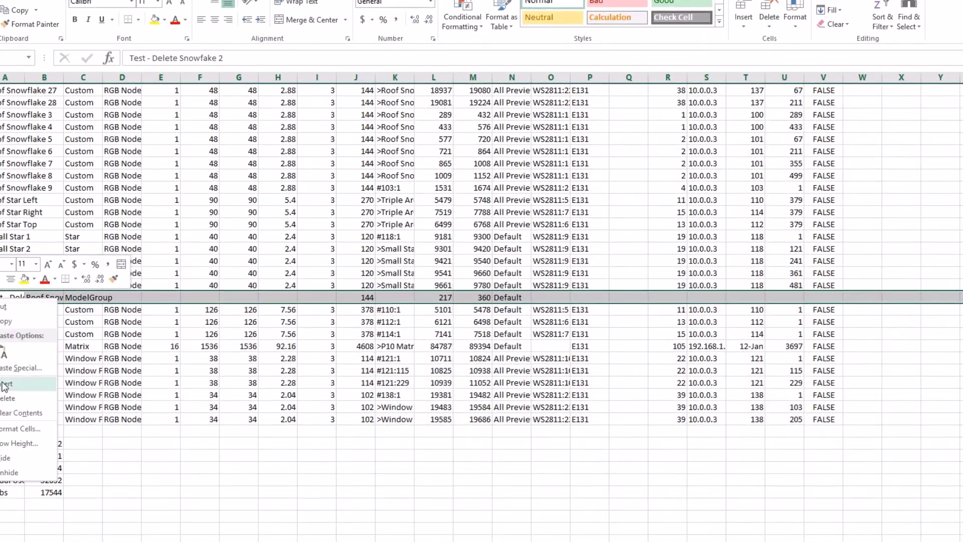
{"action": "left_click", "coordinate": [7, 398]}
{"action": "scroll", "coordinate": [178, 300], "scroll_direction": "up", "scroll_amount": 12}
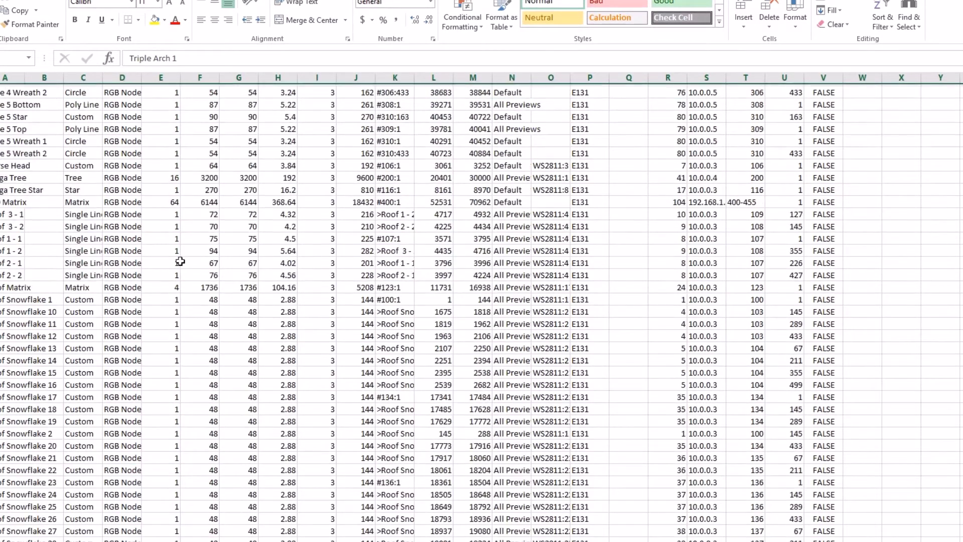
{"action": "scroll", "coordinate": [180, 261], "scroll_direction": "up", "scroll_amount": 6}
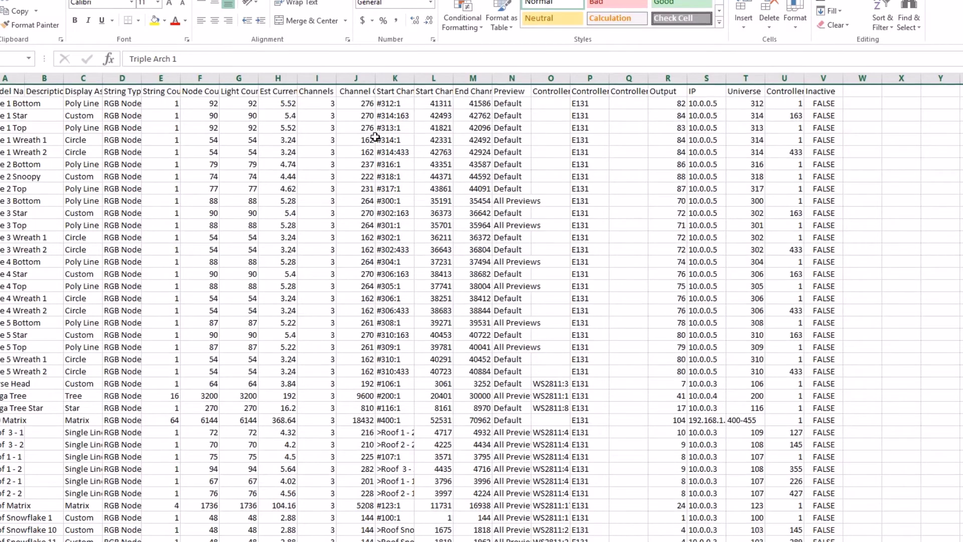
Sort the sheet by Start Channel No, smallest first
{"action": "left_click", "coordinate": [429, 93]}
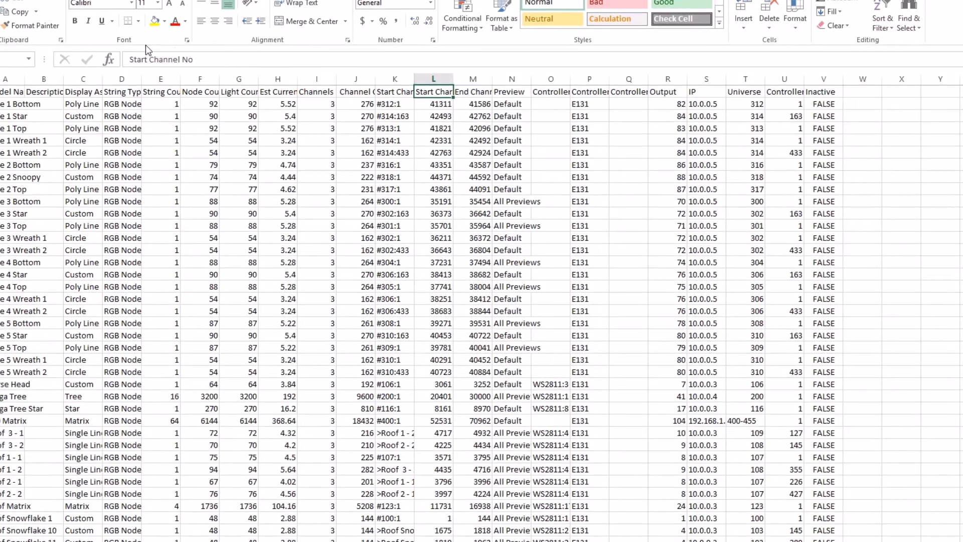
{"action": "left_click", "coordinate": [883, 22]}
{"action": "left_click", "coordinate": [898, 44]}
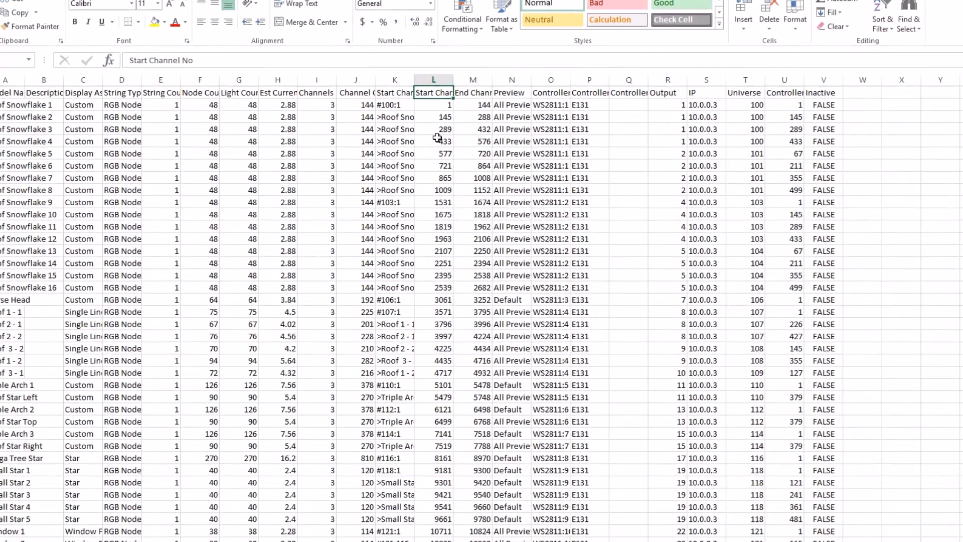
Widen columns K and O and check start channels #100:1 and #103:1
{"action": "left_click", "coordinate": [441, 313]}
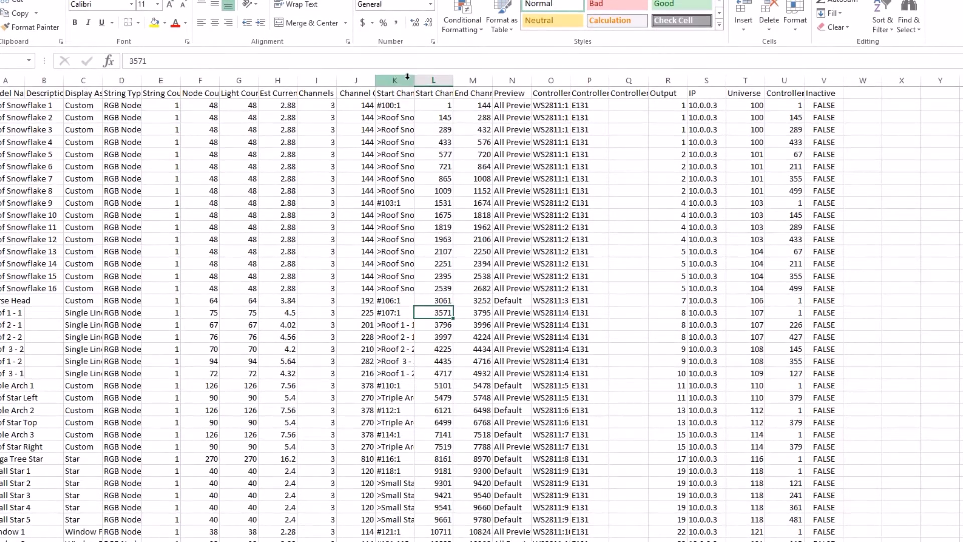
{"action": "left_click_drag", "start_coordinate": [415, 79], "coordinate": [434, 80]}
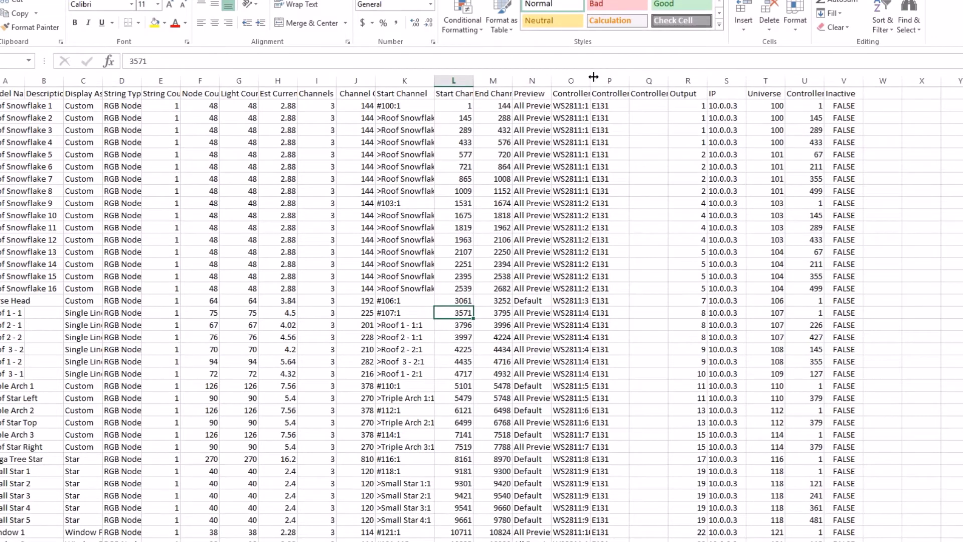
{"action": "left_click_drag", "start_coordinate": [593, 76], "coordinate": [630, 79]}
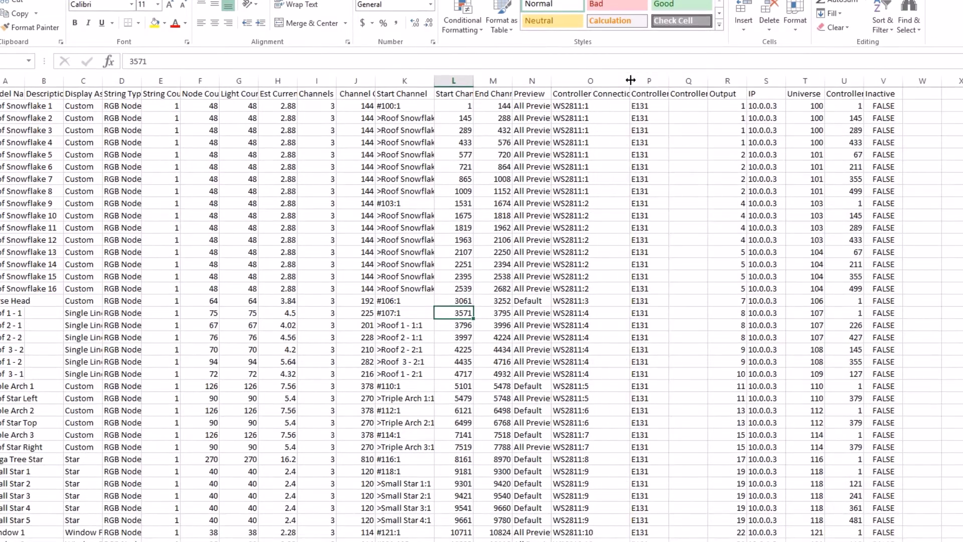
{"action": "left_click", "coordinate": [396, 97]}
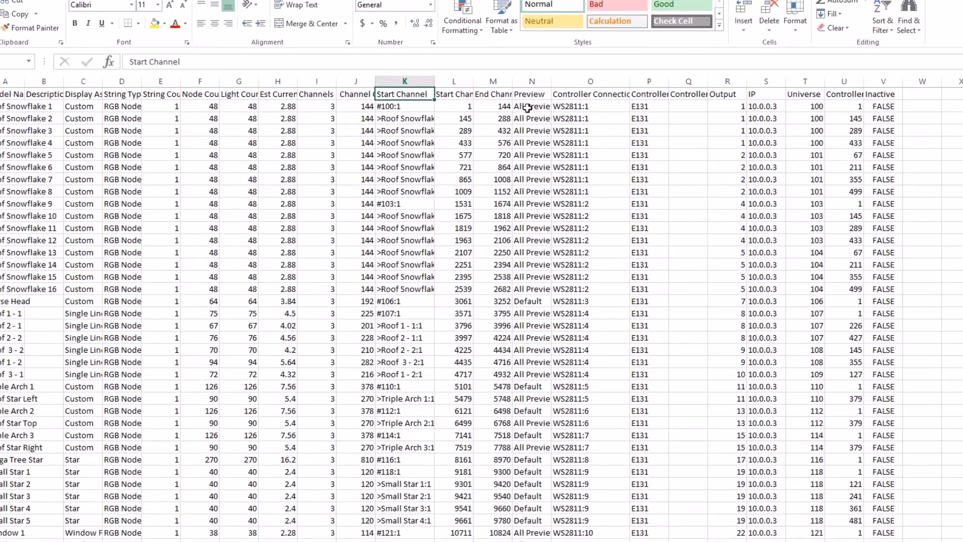
{"action": "left_click", "coordinate": [583, 97]}
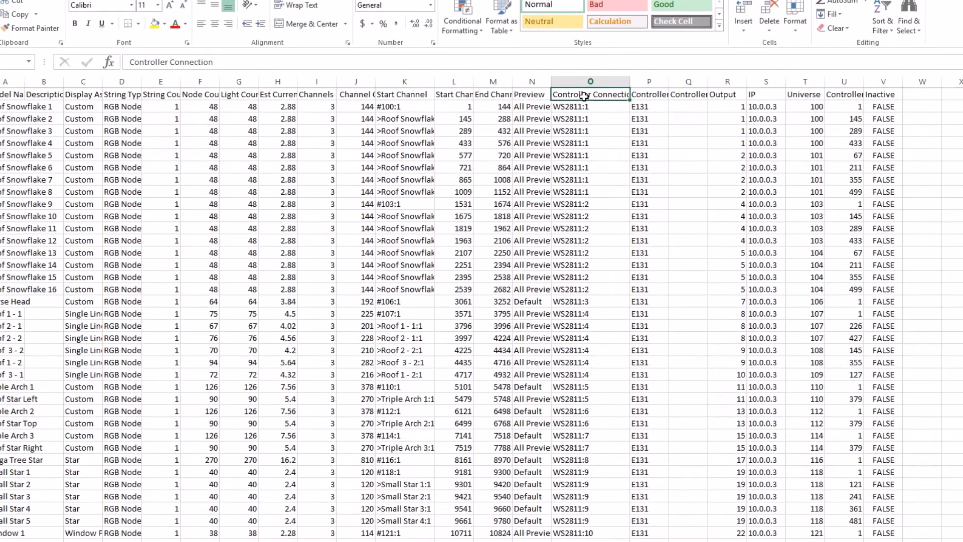
{"action": "left_click", "coordinate": [395, 108]}
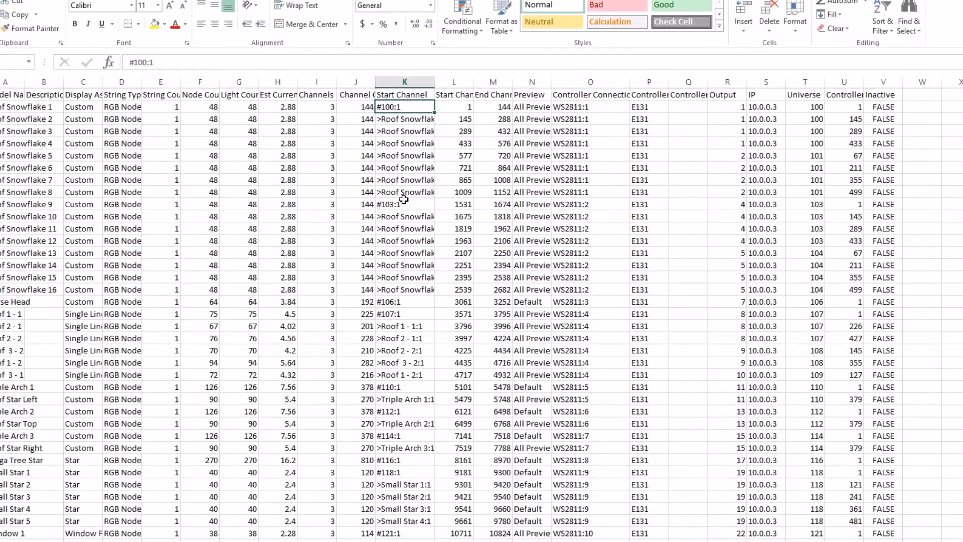
{"action": "left_click", "coordinate": [385, 205]}
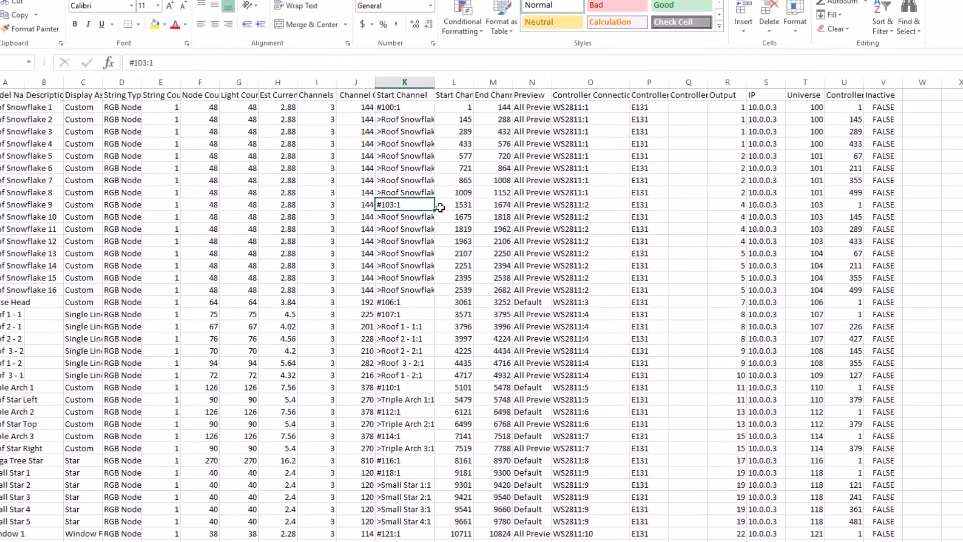
Check the eight WS2811:1 entries, eight WS2811:2 entries and the WS2811:3 entry
{"action": "left_click_drag", "start_coordinate": [577, 110], "coordinate": [574, 191]}
{"action": "left_click", "coordinate": [595, 206]}
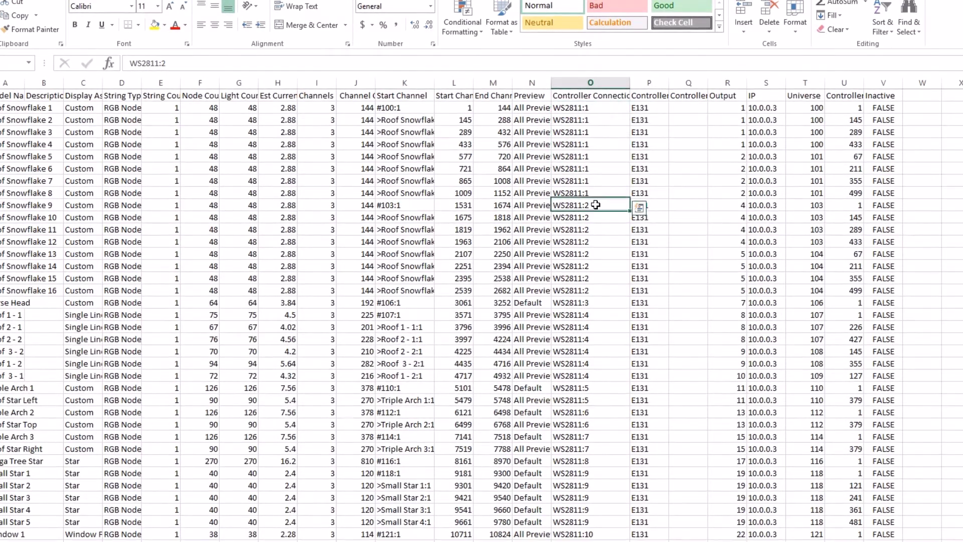
{"action": "left_click_drag", "start_coordinate": [595, 206], "coordinate": [597, 288]}
{"action": "scroll", "coordinate": [594, 266], "scroll_direction": "down", "scroll_amount": 2}
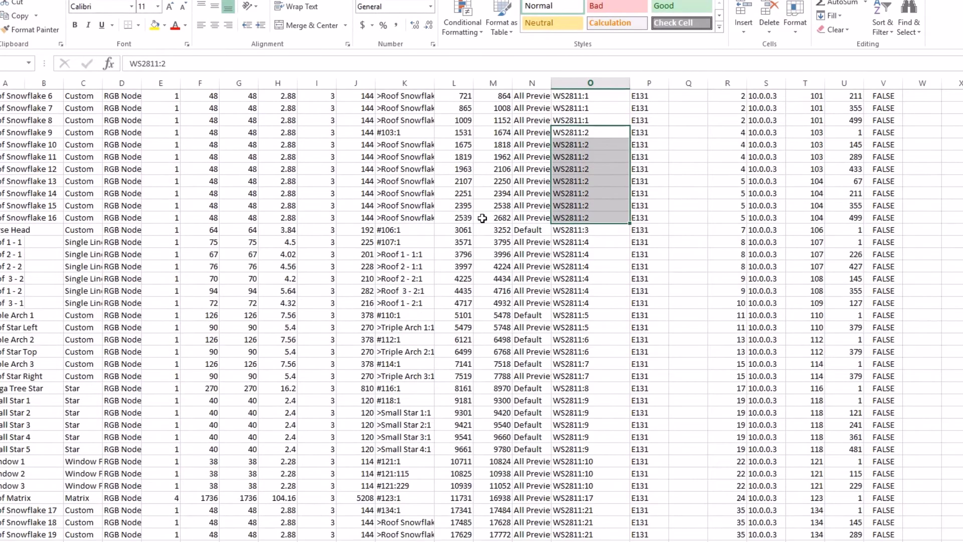
{"action": "left_click", "coordinate": [581, 233]}
{"action": "scroll", "coordinate": [576, 238], "scroll_direction": "down", "scroll_amount": 2}
{"action": "scroll", "coordinate": [575, 243], "scroll_direction": "down", "scroll_amount": 6}
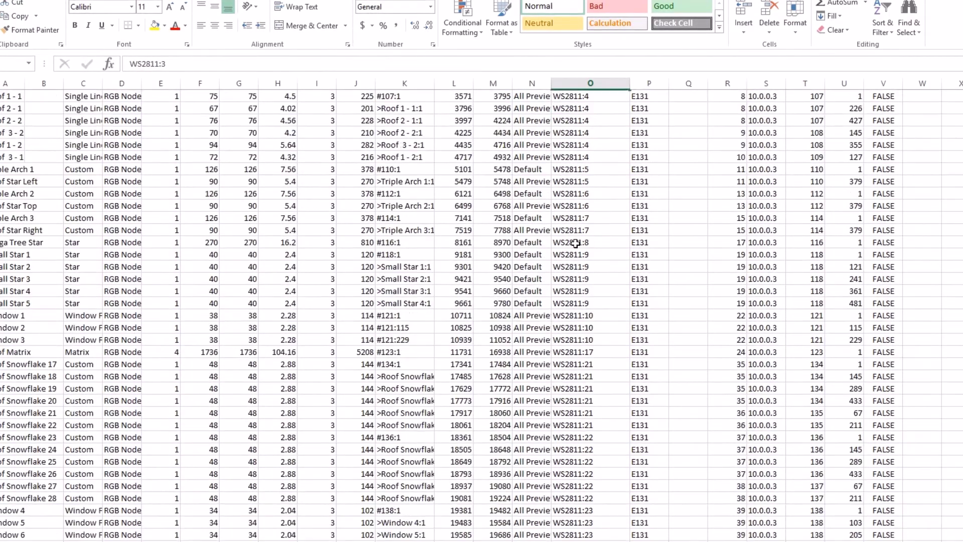
{"action": "scroll", "coordinate": [554, 395], "scroll_direction": "down", "scroll_amount": 4}
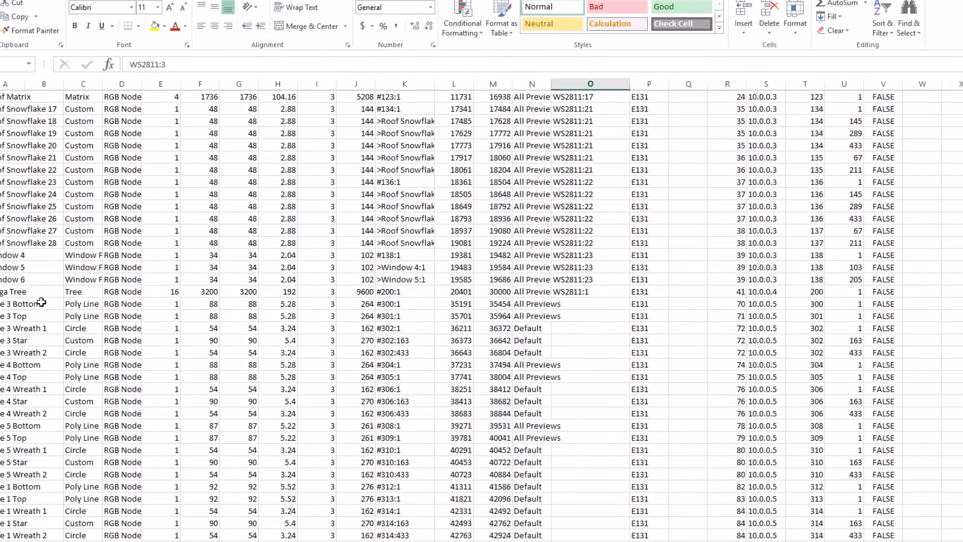
Check the Gate 3 Bottom connection and select the two Matrix rows at the bottom
{"action": "left_click", "coordinate": [1, 304]}
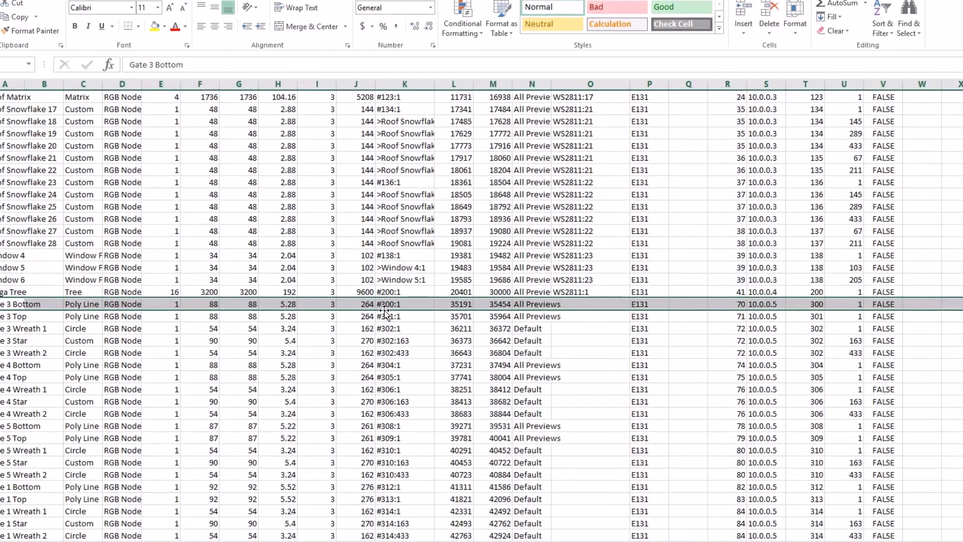
{"action": "left_click", "coordinate": [601, 303]}
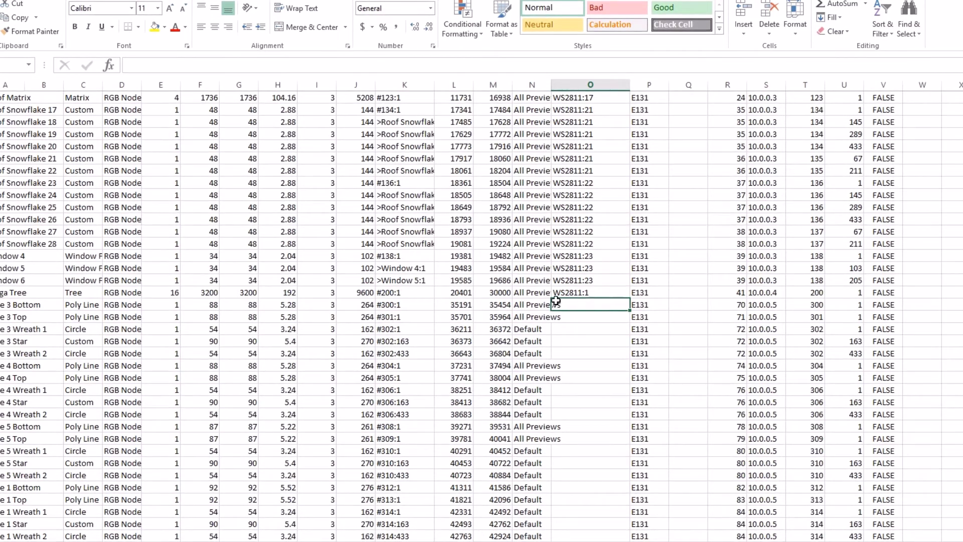
{"action": "scroll", "coordinate": [570, 319], "scroll_direction": "down", "scroll_amount": 2}
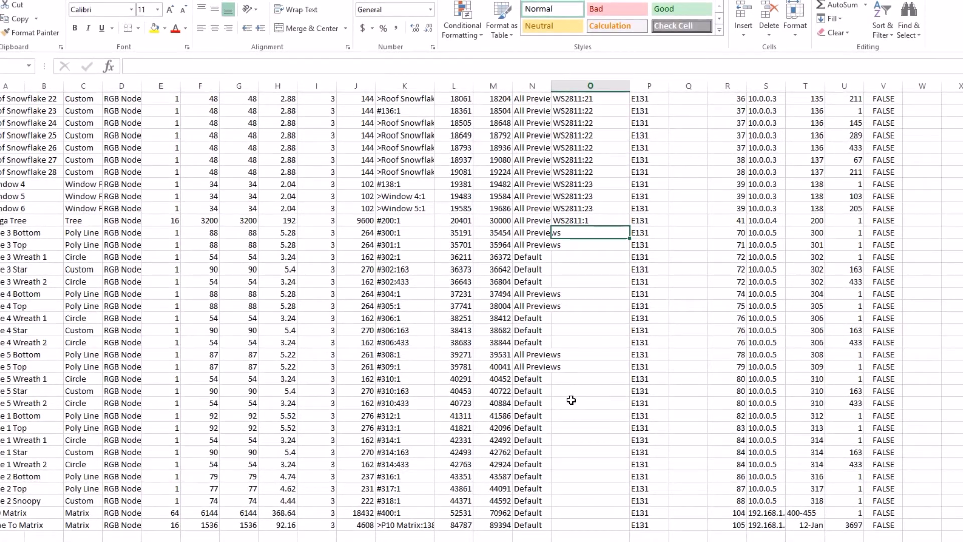
{"action": "left_click_drag", "start_coordinate": [2, 513], "coordinate": [2, 525]}
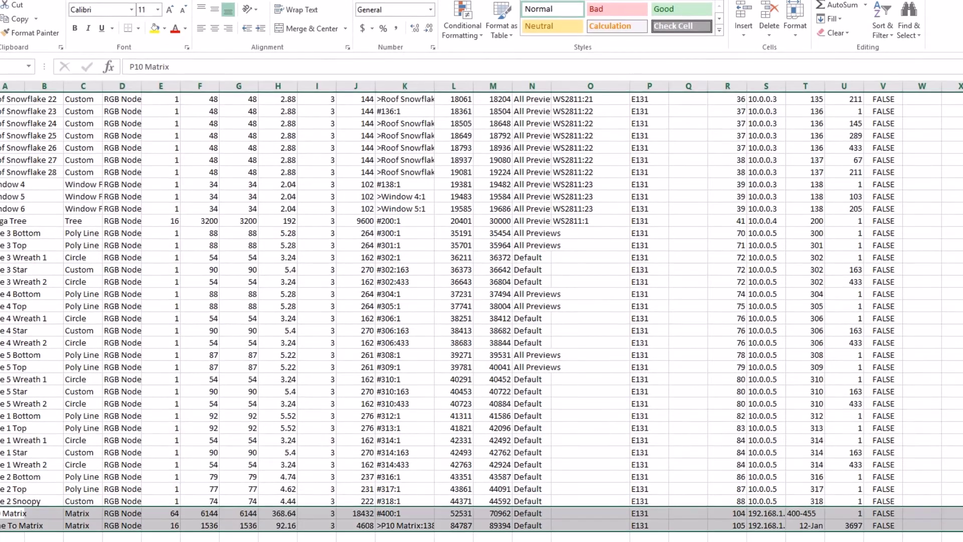
Delete the two selected Matrix rows
{"action": "right_click", "coordinate": [3, 524]}
{"action": "left_click", "coordinate": [9, 439]}
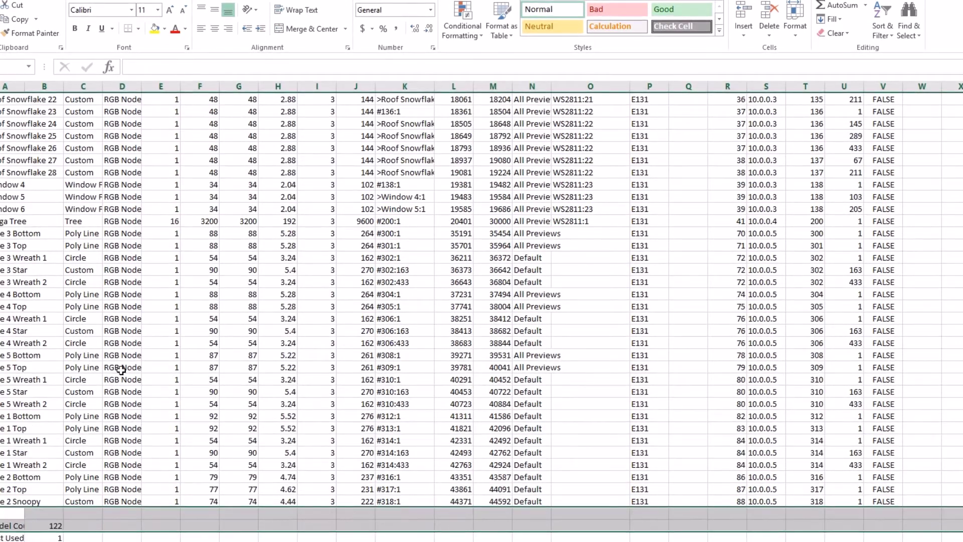
{"action": "left_click", "coordinate": [236, 307]}
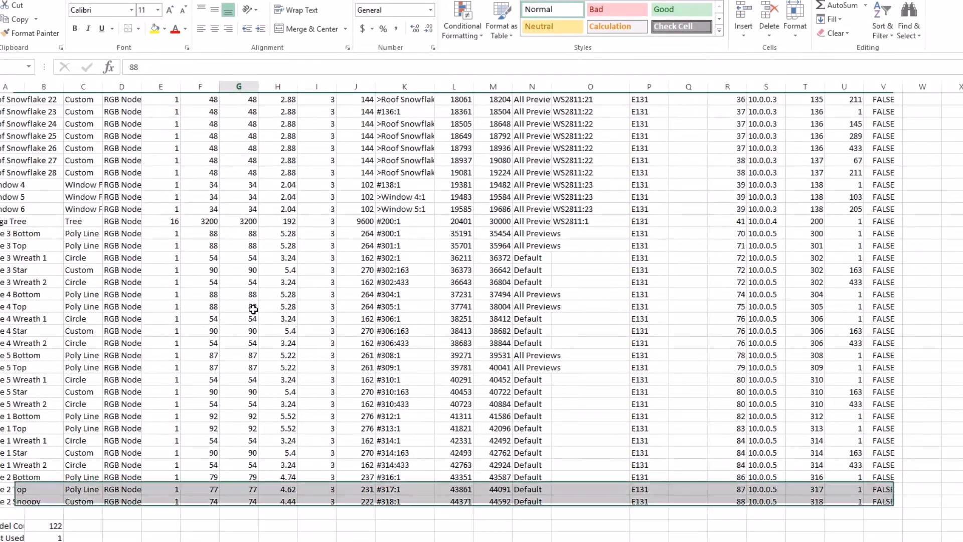
Verify the Mega Tree WS2811:1, Window 1 WS2811:10 and Matrix WS2811:17 connections
{"action": "left_click", "coordinate": [577, 221]}
{"action": "scroll", "coordinate": [563, 290], "scroll_direction": "up", "scroll_amount": 1}
{"action": "scroll", "coordinate": [564, 291], "scroll_direction": "up", "scroll_amount": 4}
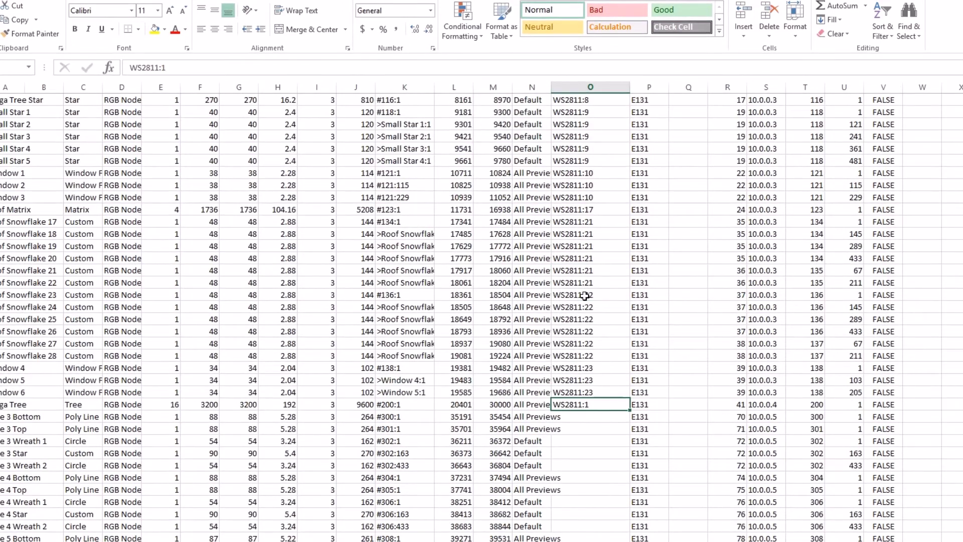
{"action": "scroll", "coordinate": [580, 191], "scroll_direction": "up", "scroll_amount": 1}
{"action": "left_click", "coordinate": [581, 211]}
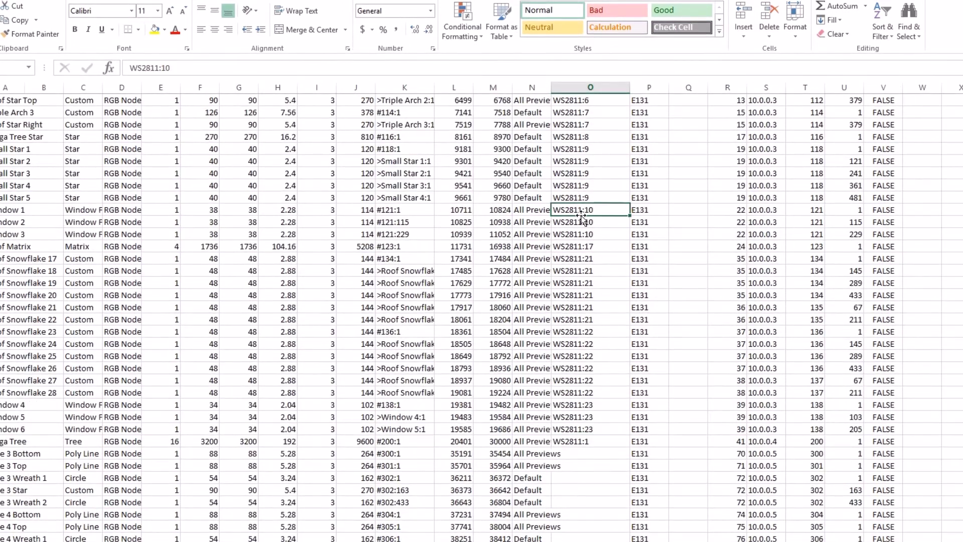
{"action": "key", "text": "Down"}
{"action": "key", "text": "Down"}
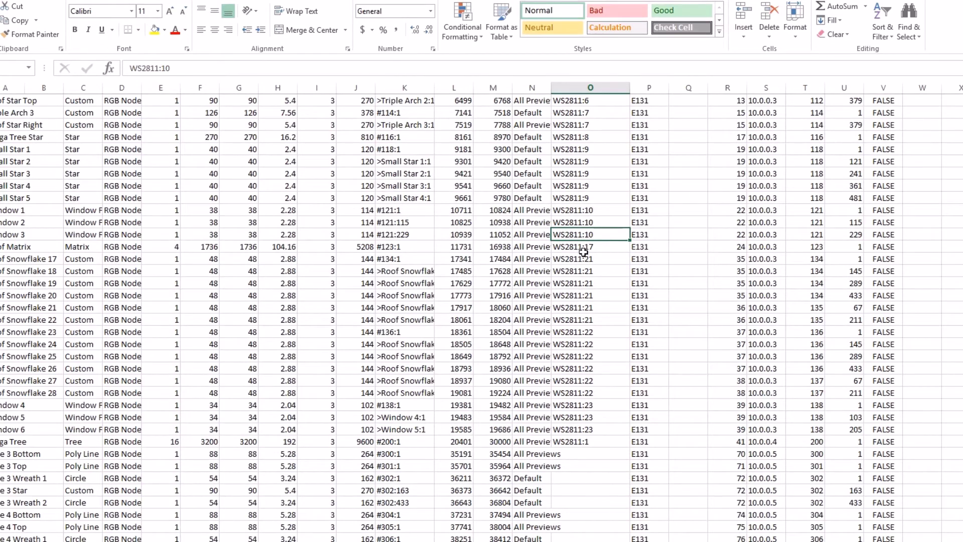
{"action": "left_click", "coordinate": [575, 246]}
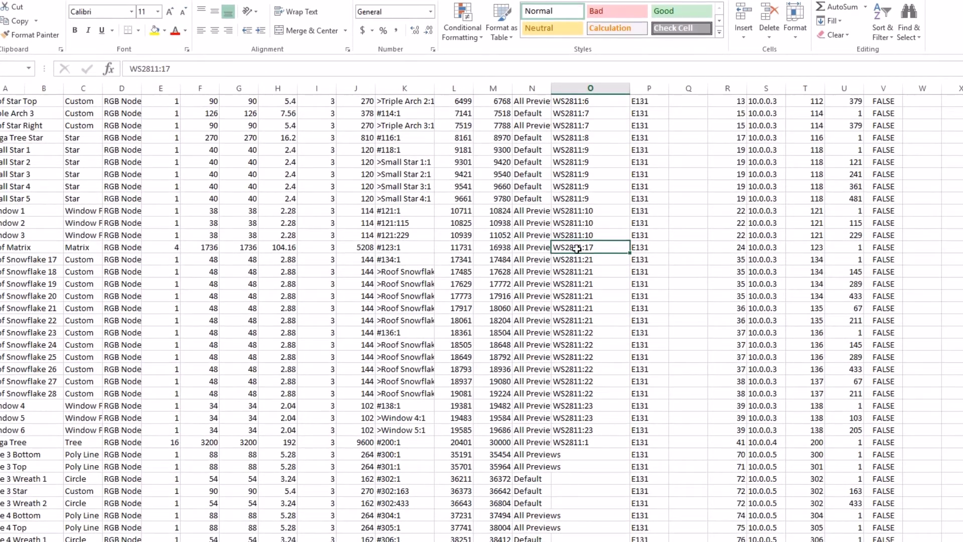
Confirm the Matrix string count of 4 under the String Count column
{"action": "left_click", "coordinate": [169, 251]}
{"action": "scroll", "coordinate": [169, 250], "scroll_direction": "up", "scroll_amount": 9}
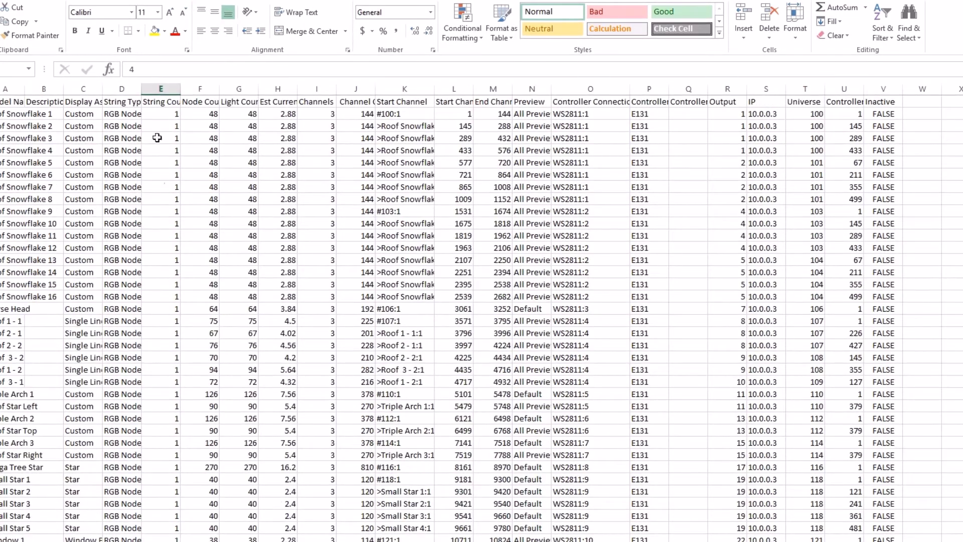
{"action": "left_click", "coordinate": [161, 102]}
{"action": "scroll", "coordinate": [231, 291], "scroll_direction": "down", "scroll_amount": 7}
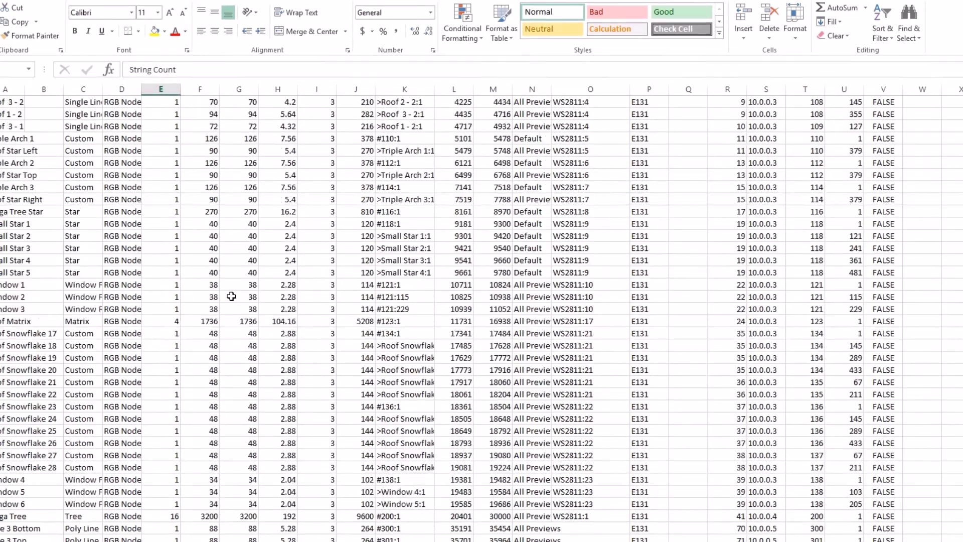
{"action": "scroll", "coordinate": [231, 296], "scroll_direction": "down", "scroll_amount": 1}
{"action": "left_click", "coordinate": [158, 284]}
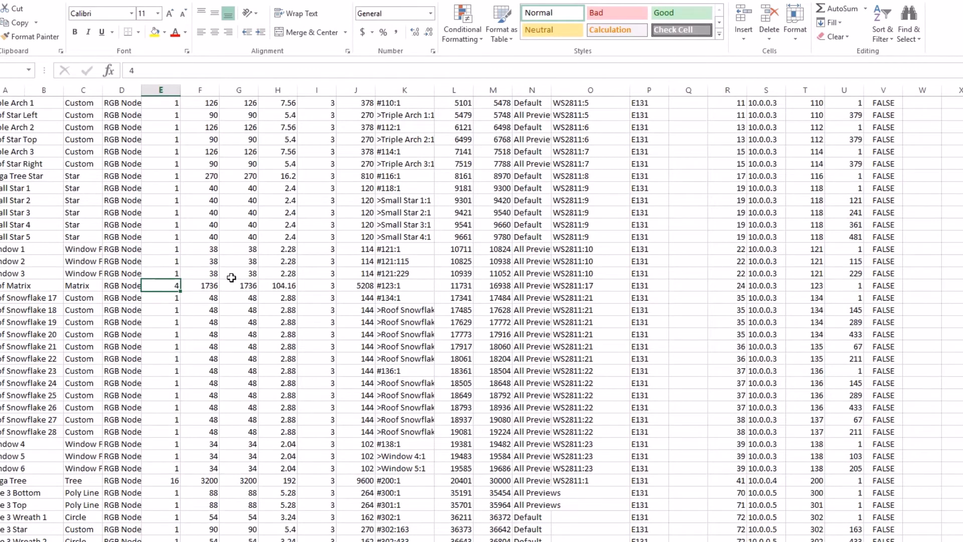
Verify Snowflake 17 on WS2811:21 and Window 6 on WS2811:23, then return to xLights
{"action": "scroll", "coordinate": [231, 278], "scroll_direction": "down", "scroll_amount": 1}
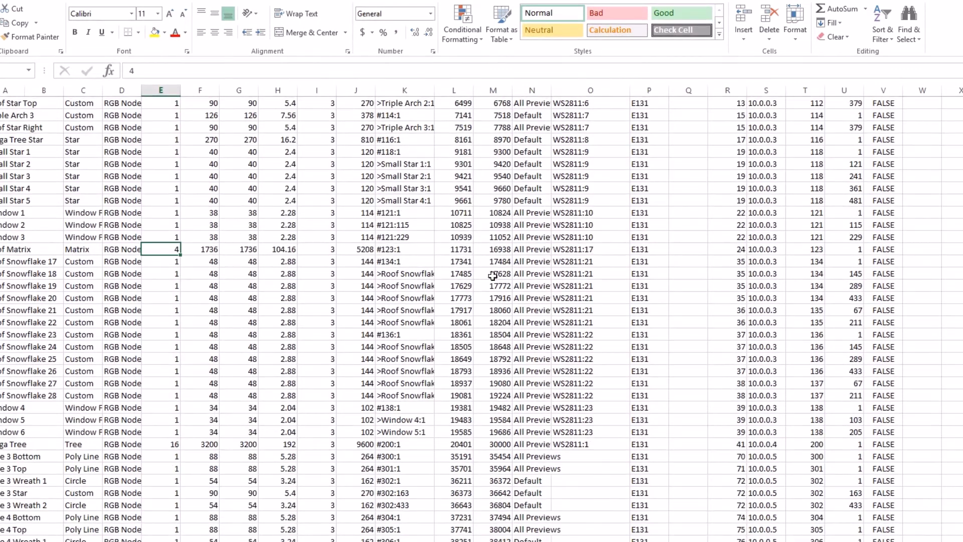
{"action": "left_click", "coordinate": [564, 261]}
{"action": "left_click", "coordinate": [563, 431]}
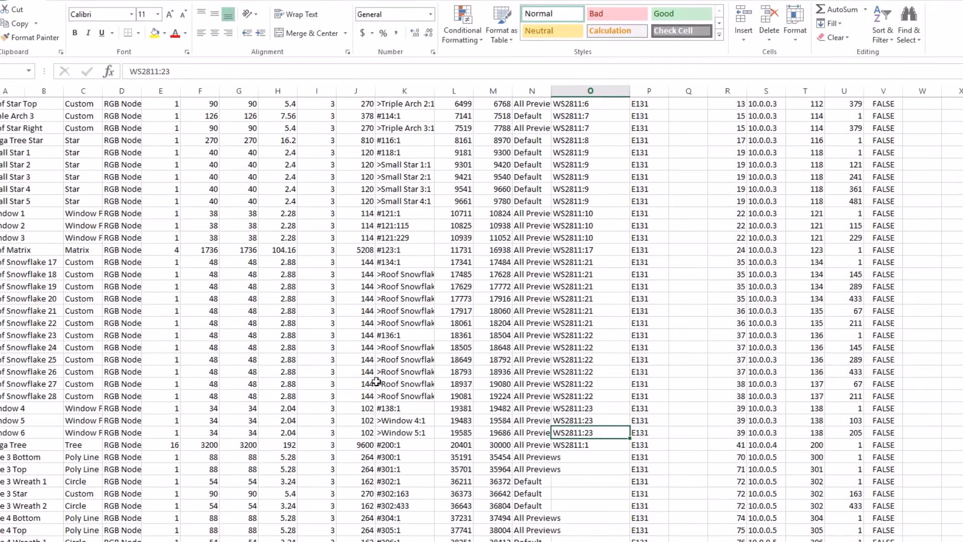
{"action": "scroll", "coordinate": [399, 316], "scroll_direction": "up", "scroll_amount": 9}
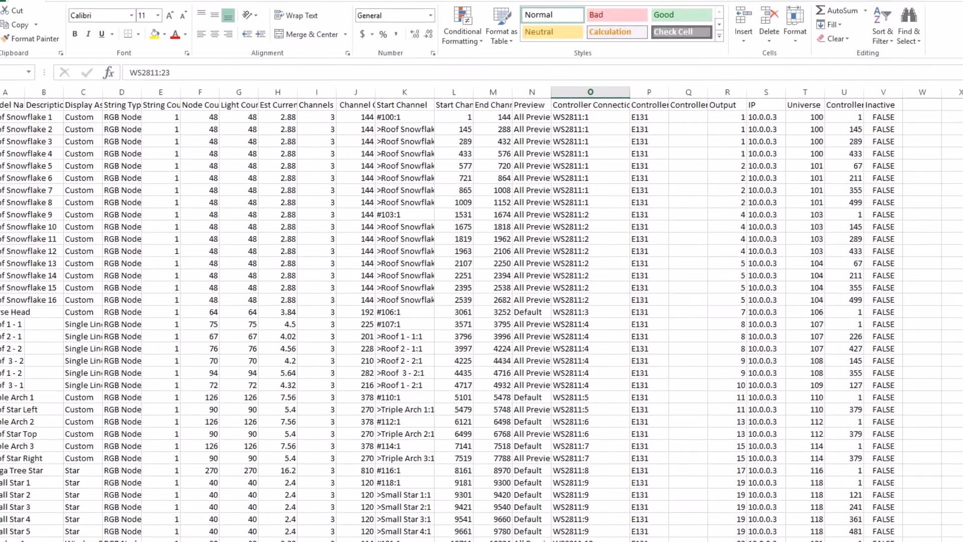
{"action": "key", "text": "alt+Tab"}
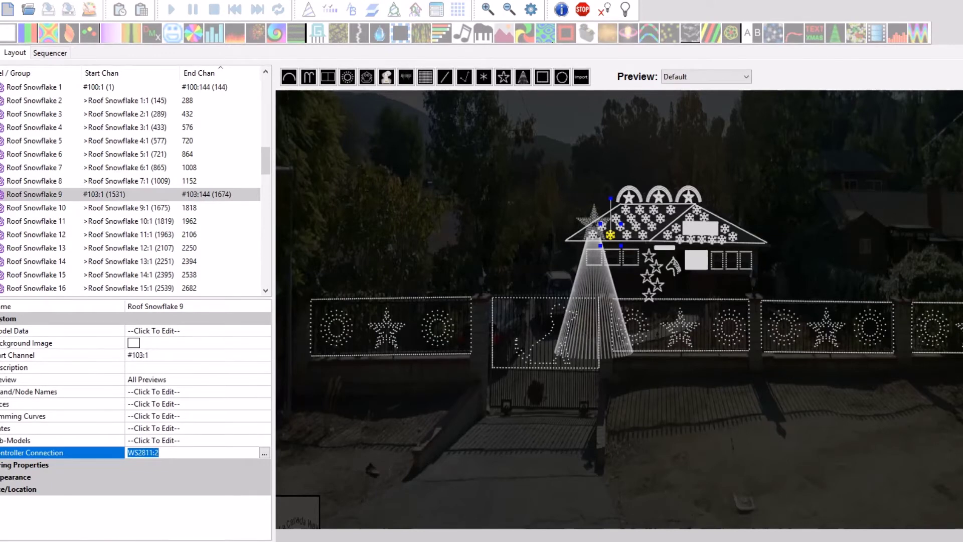
Upload the E1.31 input definition from output 1 to the Falcon controller and confirm
{"action": "left_click", "coordinate": [0, 53]}
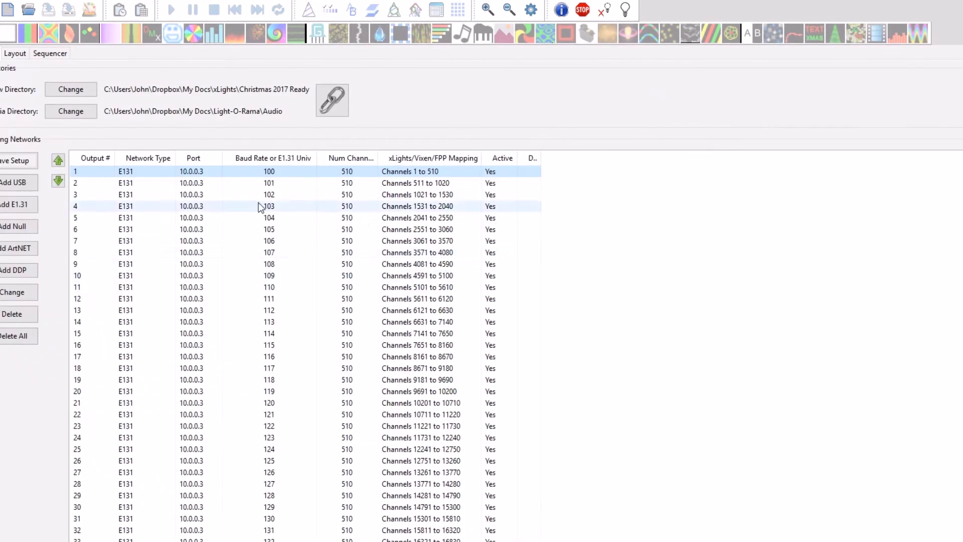
{"action": "right_click", "coordinate": [235, 173]}
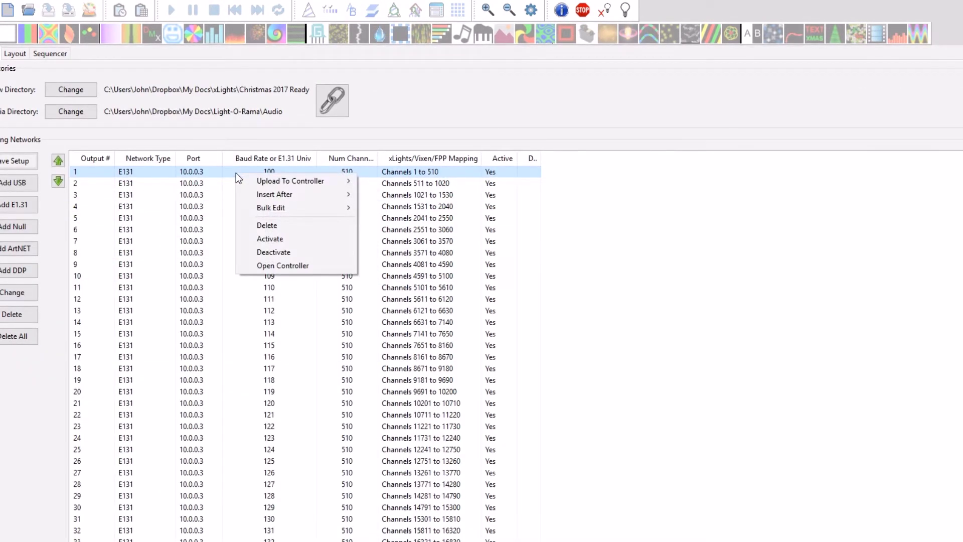
{"action": "mouse_move", "coordinate": [325, 182]}
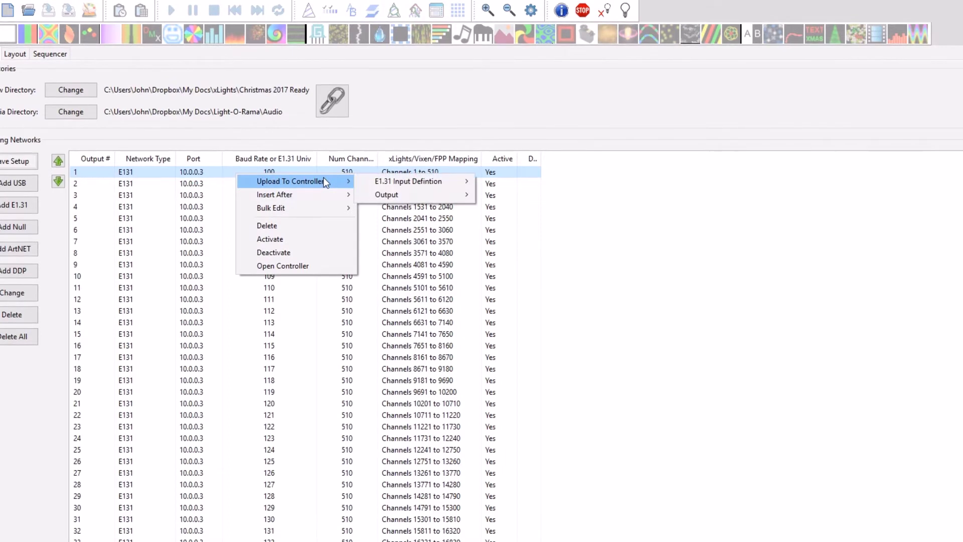
{"action": "mouse_move", "coordinate": [435, 181]}
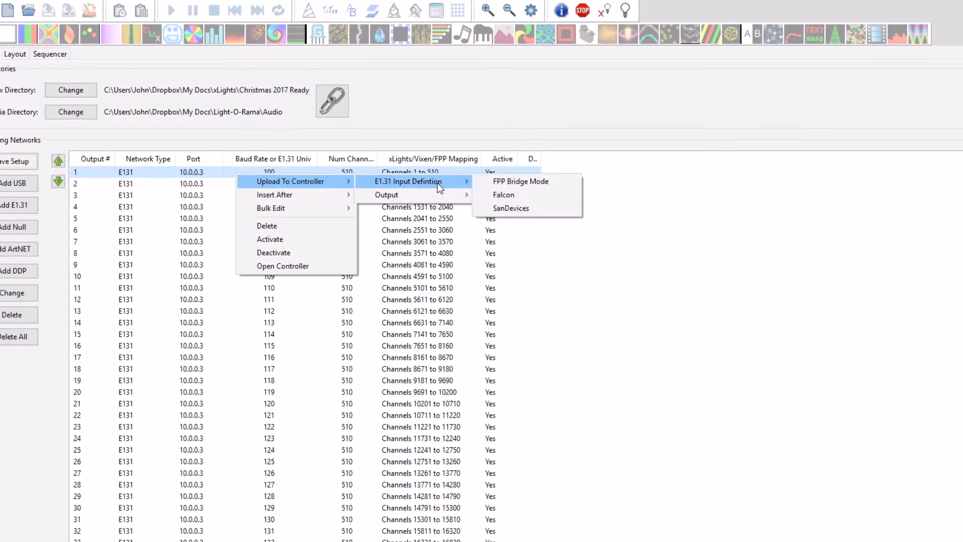
{"action": "left_click", "coordinate": [534, 196]}
{"action": "left_click", "coordinate": [515, 332]}
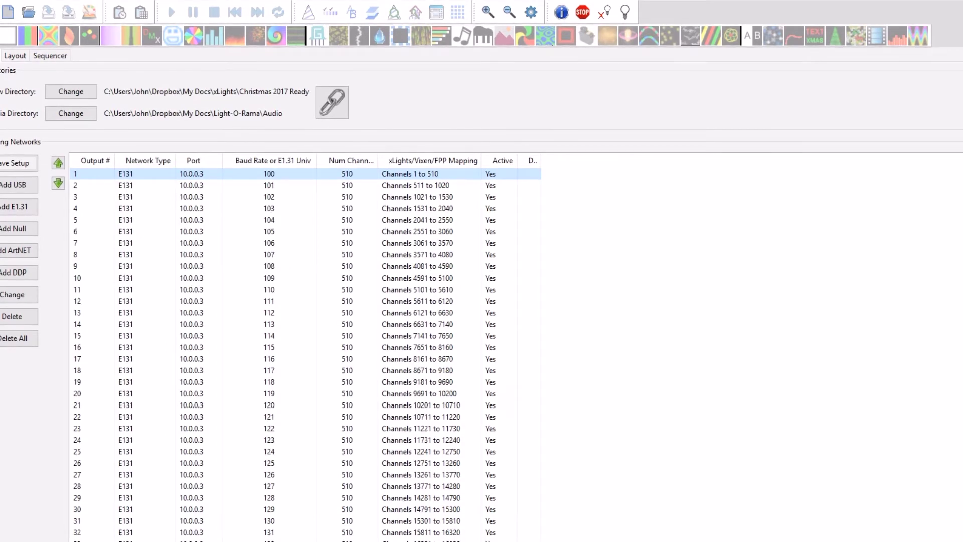
{"action": "key", "text": "alt+Tab"}
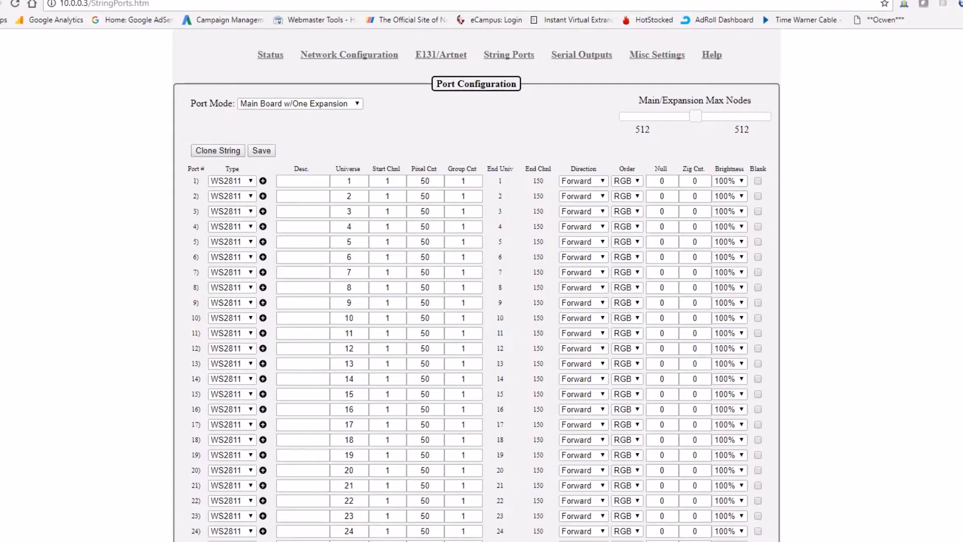
Review the controller's E1.31 universe table, which starts at universe 100
{"action": "left_click", "coordinate": [460, 60]}
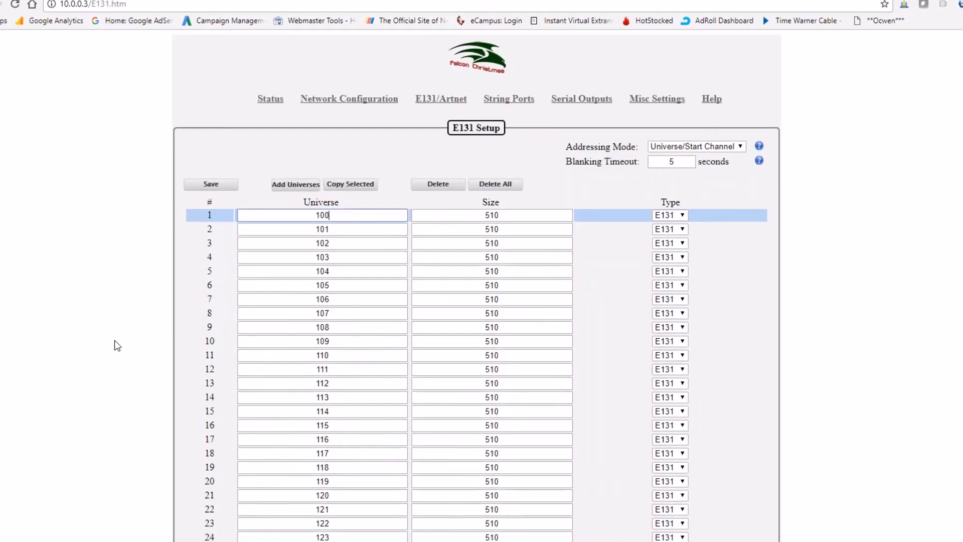
{"action": "scroll", "coordinate": [253, 247], "scroll_direction": "down", "scroll_amount": 4}
{"action": "scroll", "coordinate": [358, 538], "scroll_direction": "up", "scroll_amount": 4}
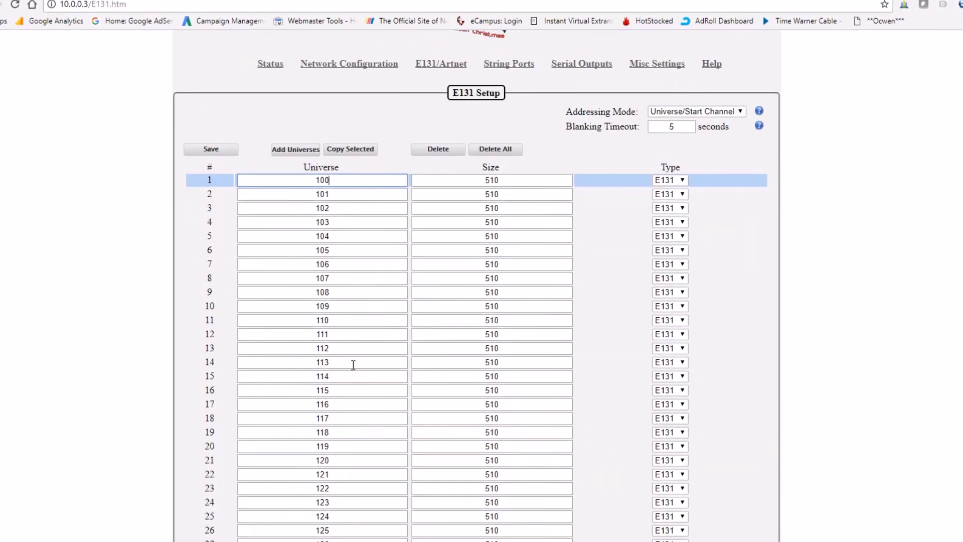
{"action": "scroll", "coordinate": [339, 375], "scroll_direction": "down", "scroll_amount": 4}
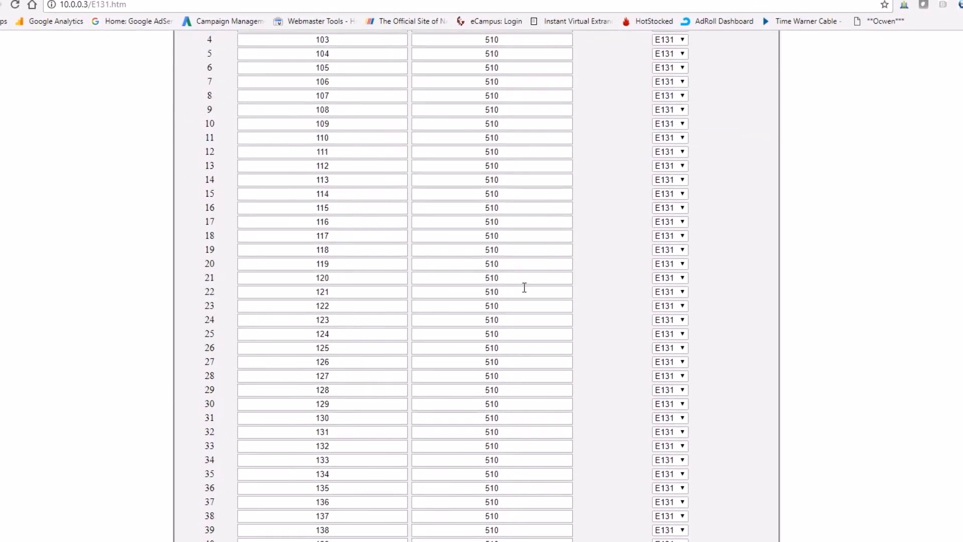
{"action": "scroll", "coordinate": [386, 281], "scroll_direction": "up", "scroll_amount": 3}
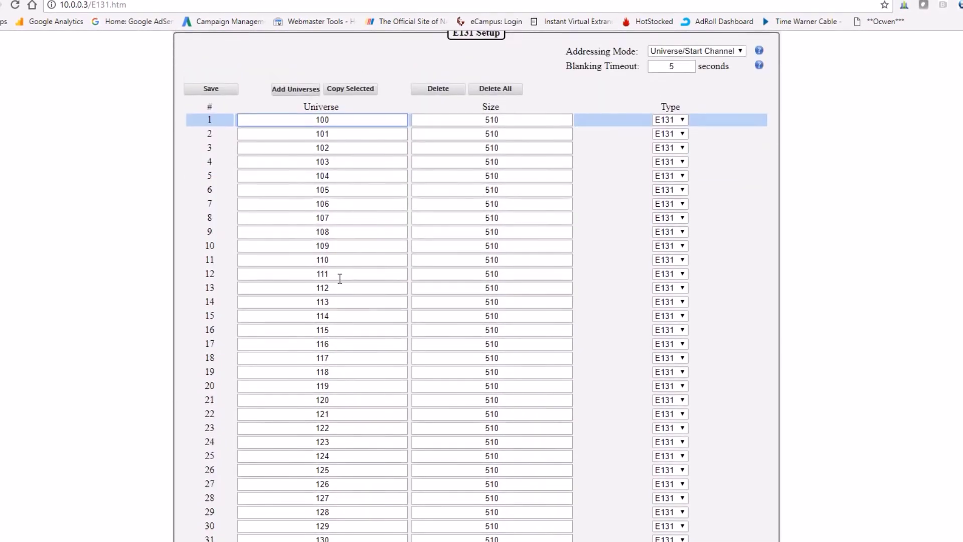
{"action": "scroll", "coordinate": [361, 284], "scroll_direction": "up", "scroll_amount": 2}
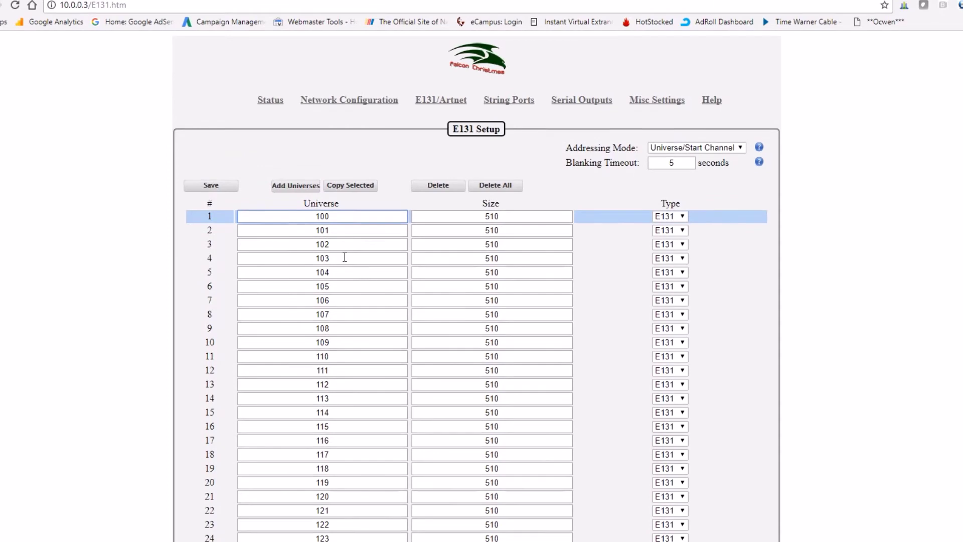
Look over the controller's String Ports page, then return to the xLights network list
{"action": "left_click", "coordinate": [507, 100]}
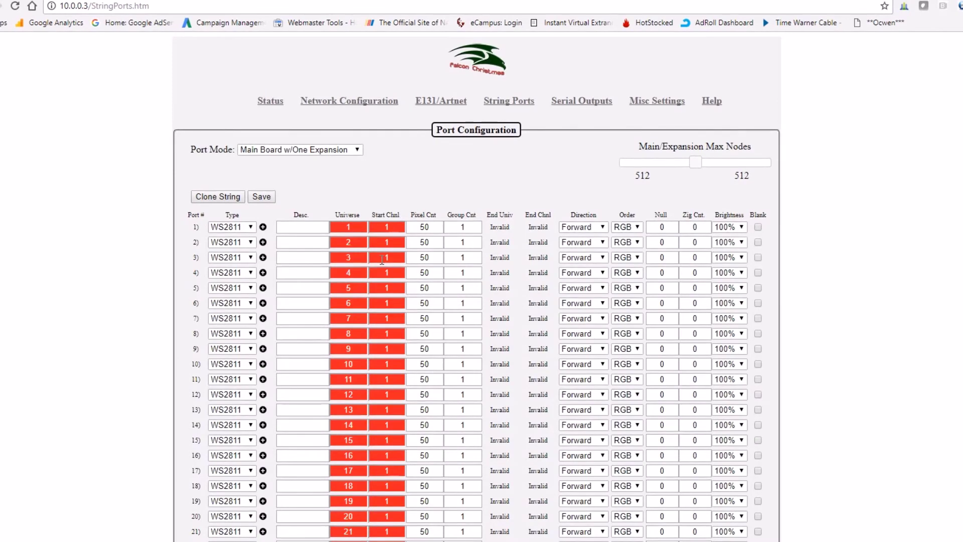
{"action": "scroll", "coordinate": [382, 260], "scroll_direction": "down", "scroll_amount": 3}
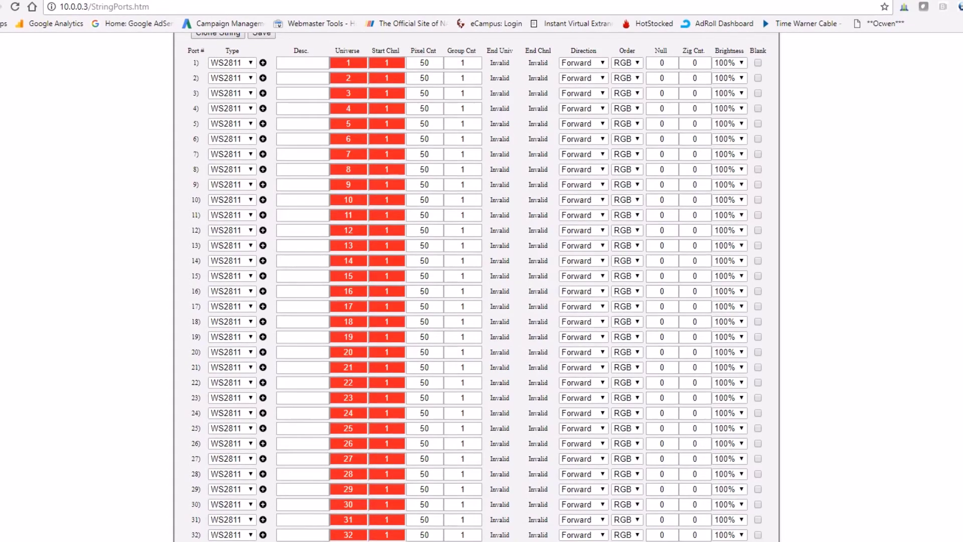
{"action": "key", "text": "alt+Tab"}
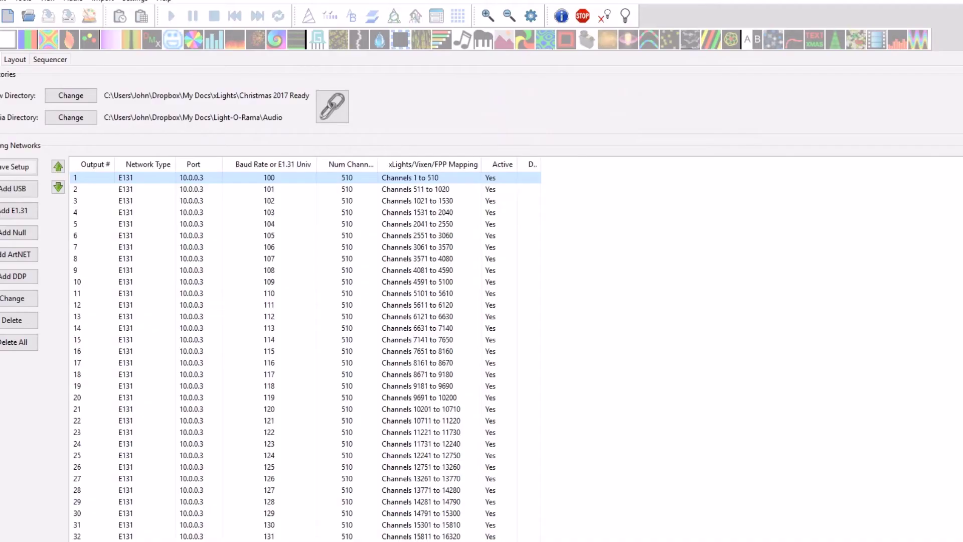
Upload the output configuration to the controller via Upload To Controller > Output > Falcon, confirming Yes
{"action": "right_click", "coordinate": [211, 181]}
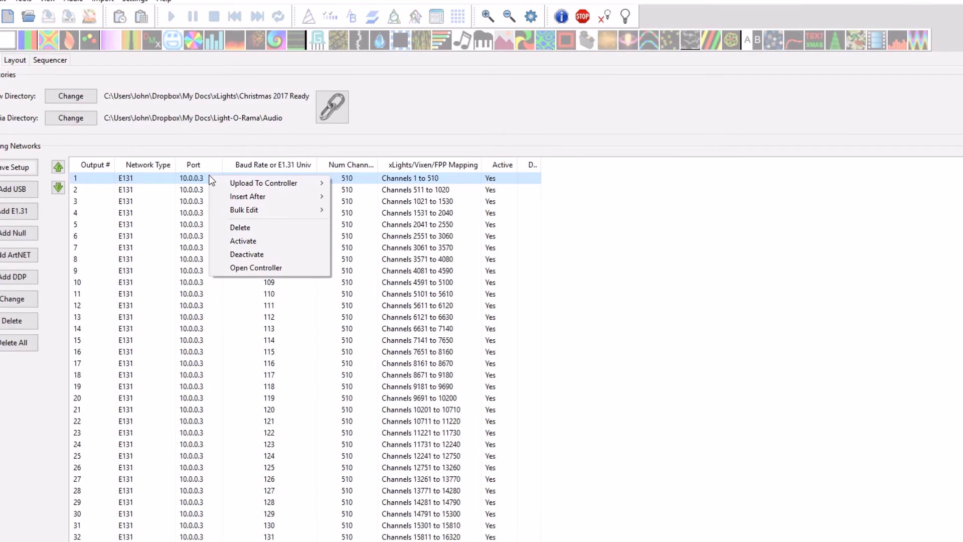
{"action": "mouse_move", "coordinate": [284, 183]}
{"action": "mouse_move", "coordinate": [393, 197]}
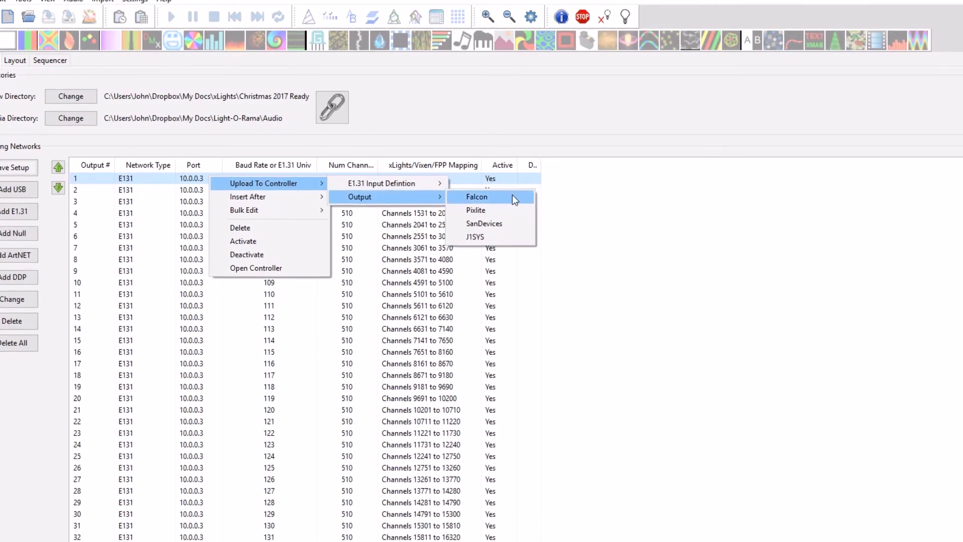
{"action": "left_click", "coordinate": [513, 197]}
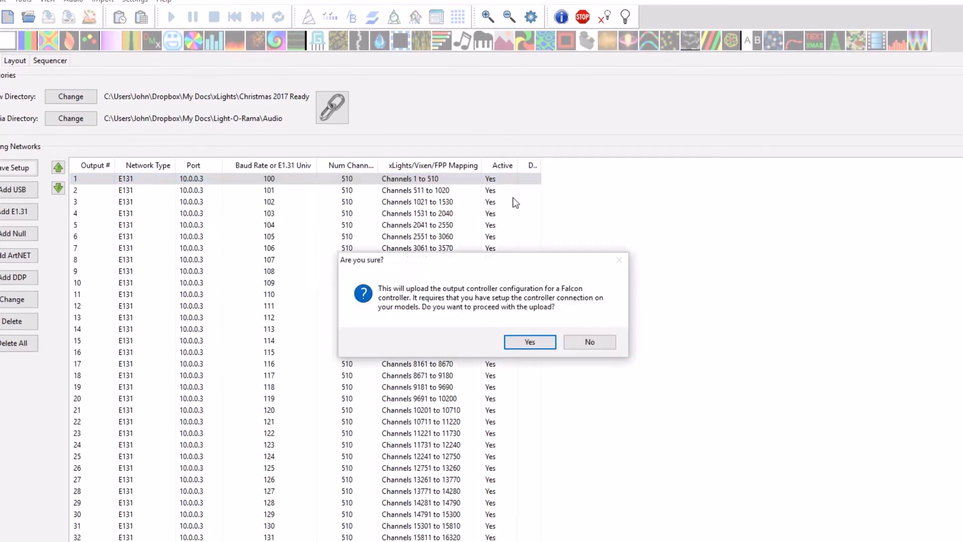
{"action": "left_click", "coordinate": [527, 341]}
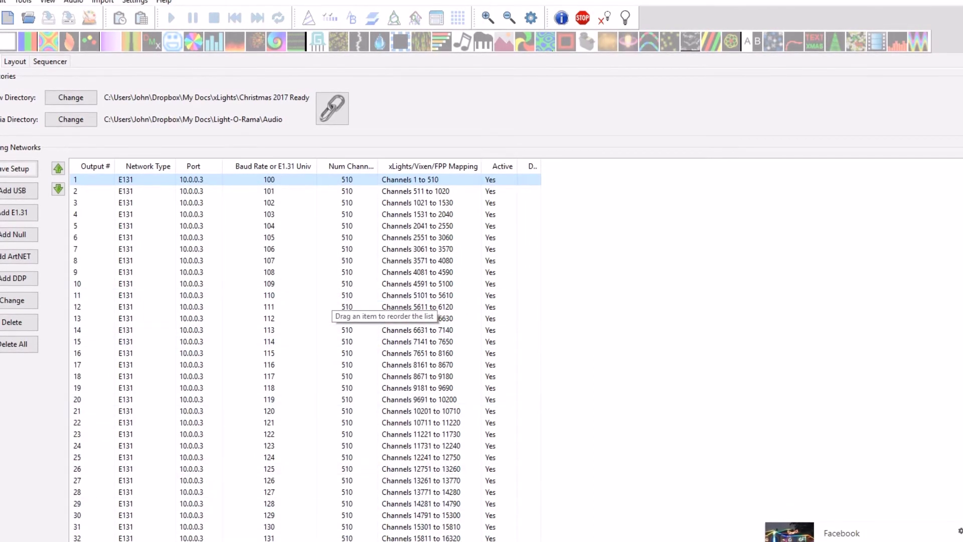
Reload the controller's String Ports page to show the uploaded port settings
{"action": "key", "text": "alt+Tab"}
{"action": "scroll", "coordinate": [94, 155], "scroll_direction": "up", "scroll_amount": 3}
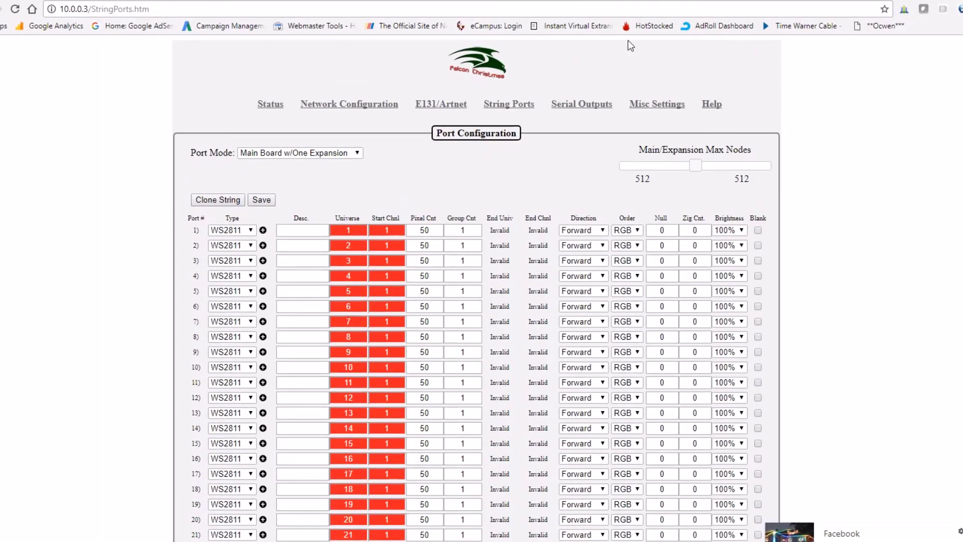
{"action": "left_click", "coordinate": [530, 105]}
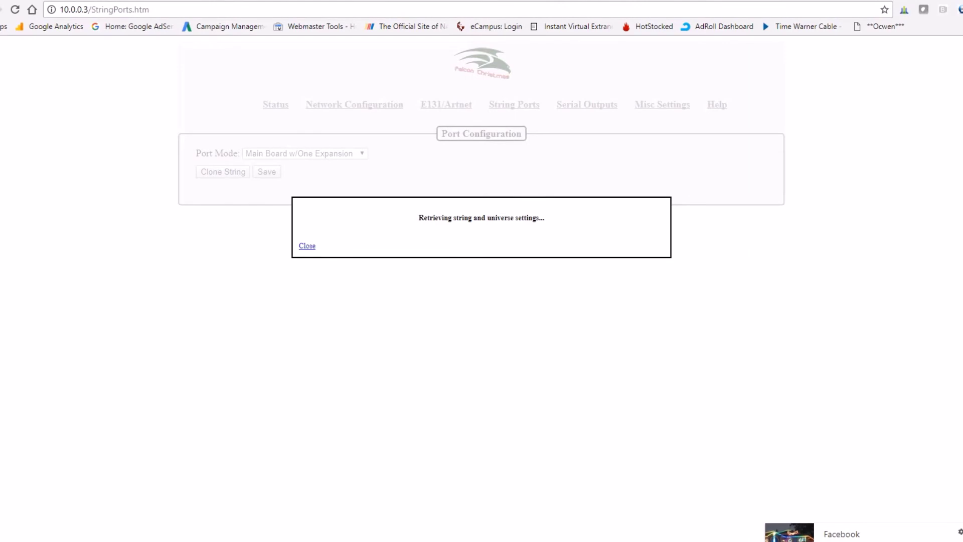
{"action": "scroll", "coordinate": [53, 278], "scroll_direction": "down", "scroll_amount": 3}
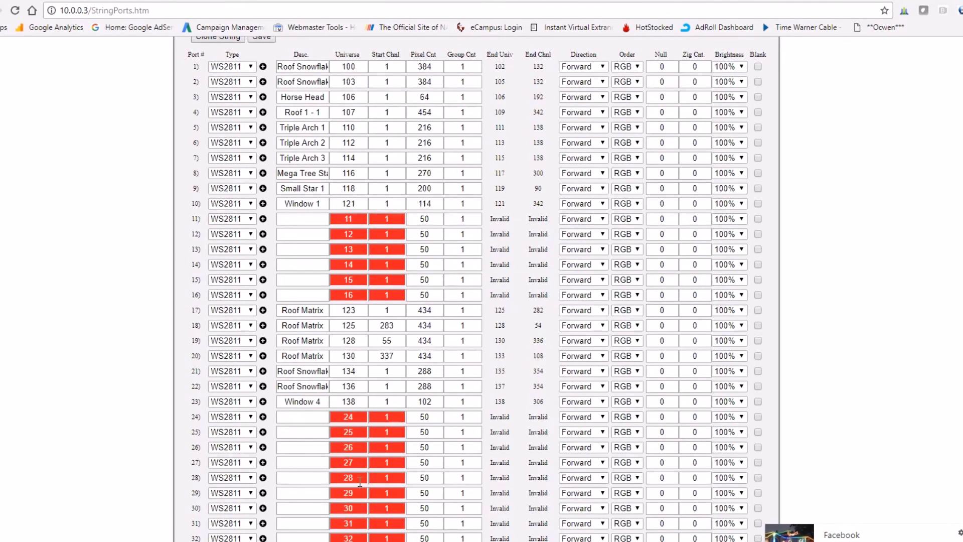
{"action": "scroll", "coordinate": [146, 253], "scroll_direction": "up", "scroll_amount": 1}
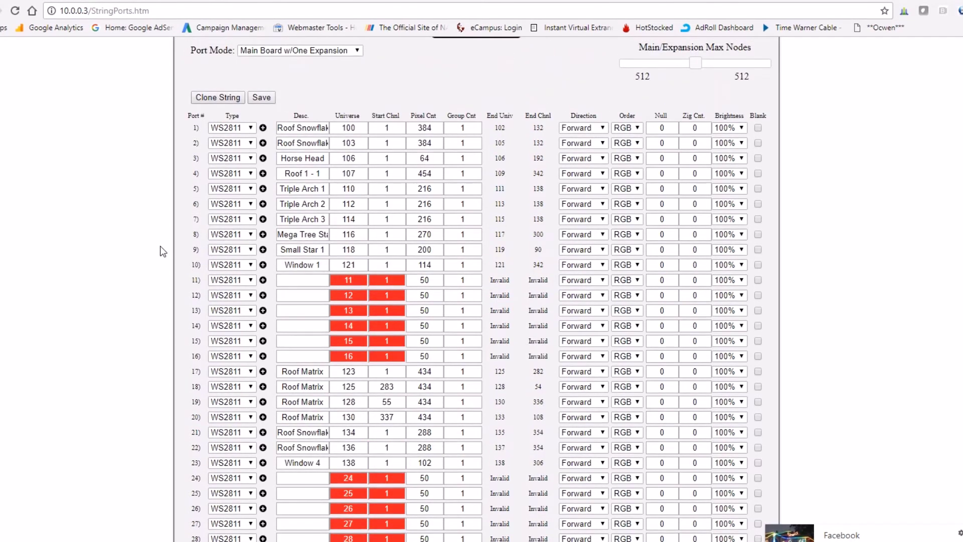
Review port 1's description and the pixel counts of ports 1 and 4–10
{"action": "left_click", "coordinate": [300, 129]}
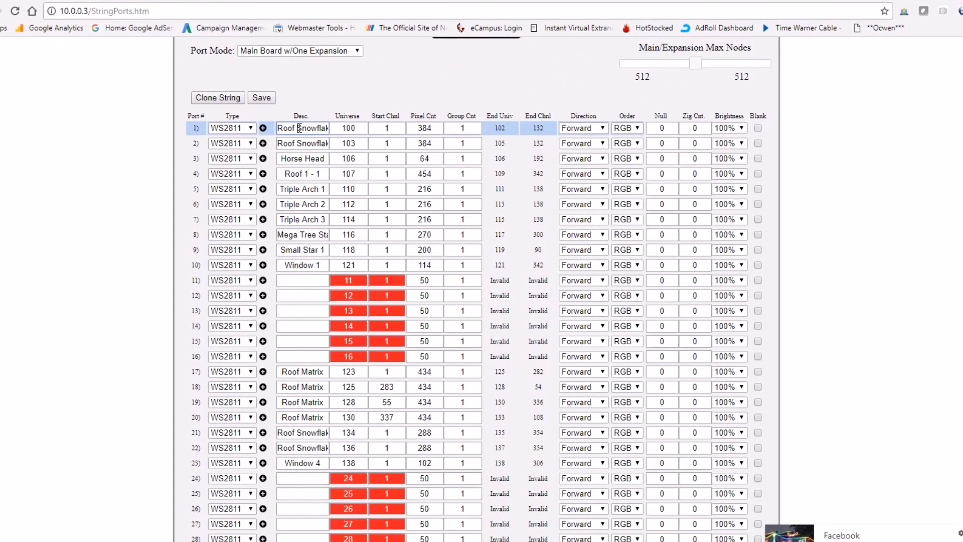
{"action": "left_click", "coordinate": [437, 126]}
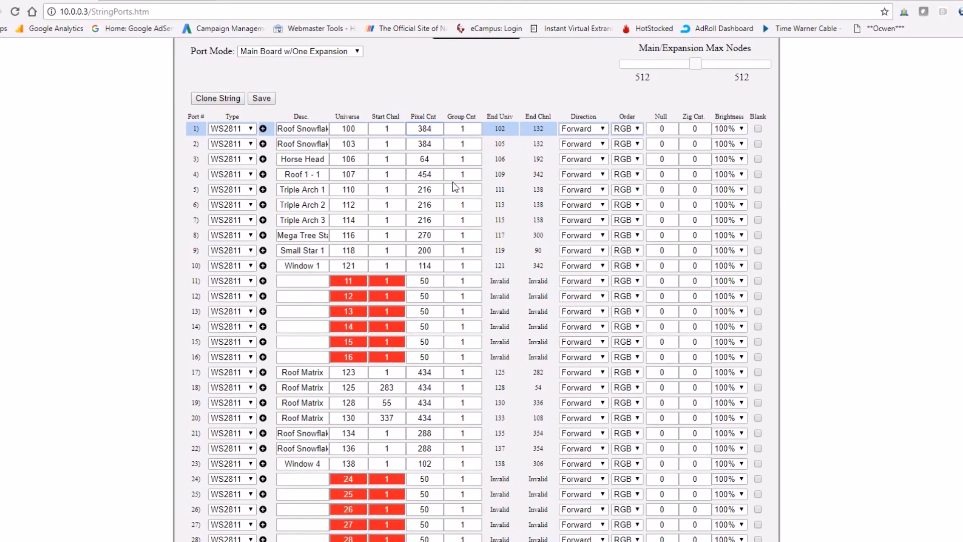
{"action": "left_click", "coordinate": [436, 172]}
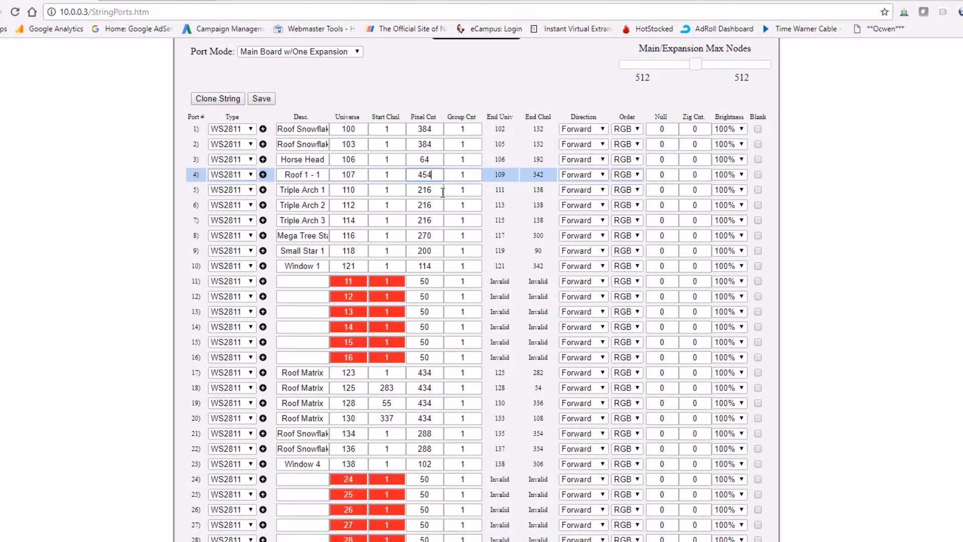
{"action": "left_click", "coordinate": [442, 191]}
{"action": "left_click", "coordinate": [439, 205]}
{"action": "left_click", "coordinate": [441, 220]}
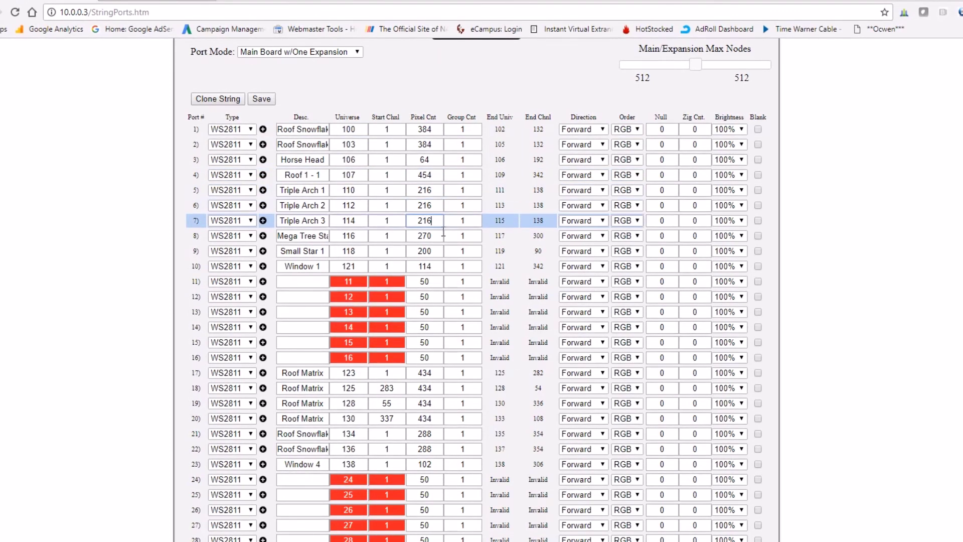
{"action": "left_click", "coordinate": [444, 236]}
{"action": "left_click", "coordinate": [440, 252]}
{"action": "left_click", "coordinate": [444, 266]}
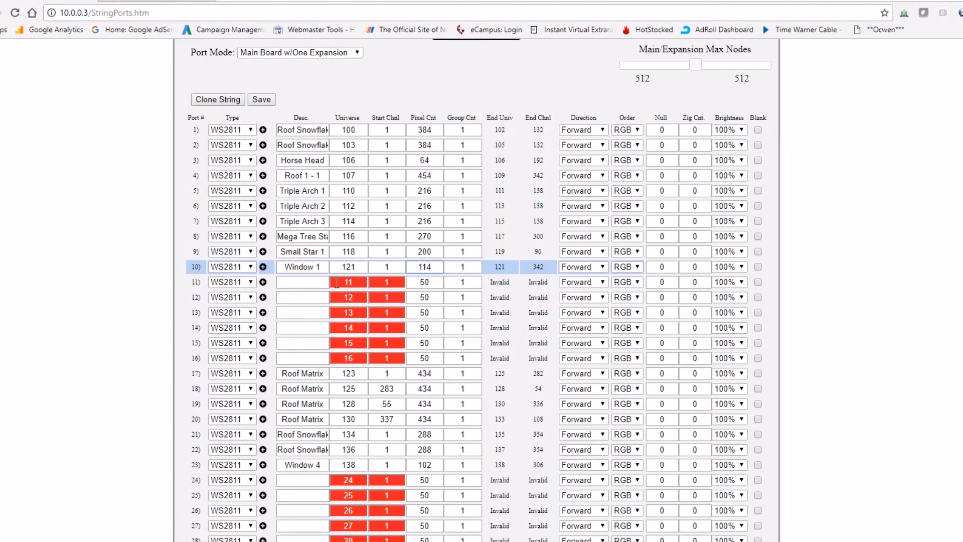
{"action": "left_click", "coordinate": [337, 283]}
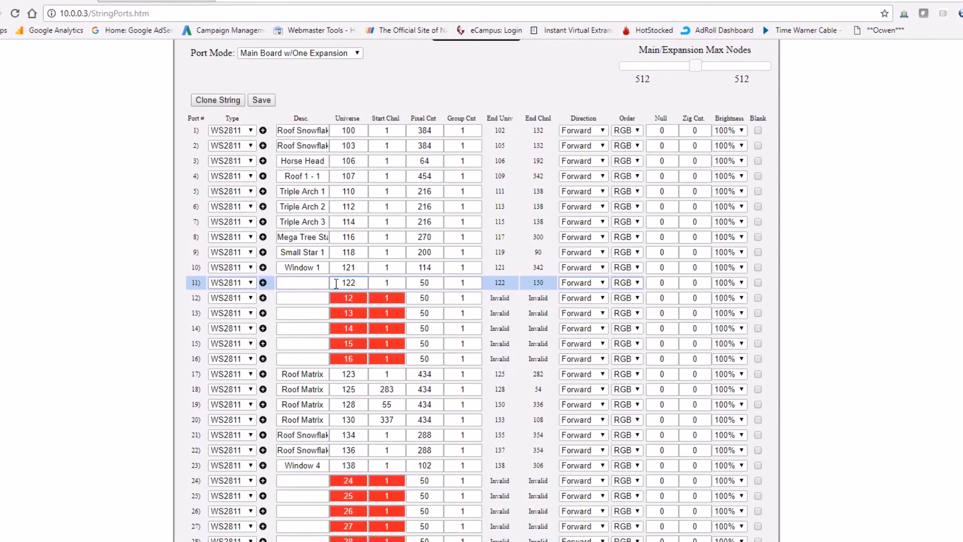
Set ports 11–16 to universe 121 by copying port 11's value into the others
{"action": "type", "text": "1"}
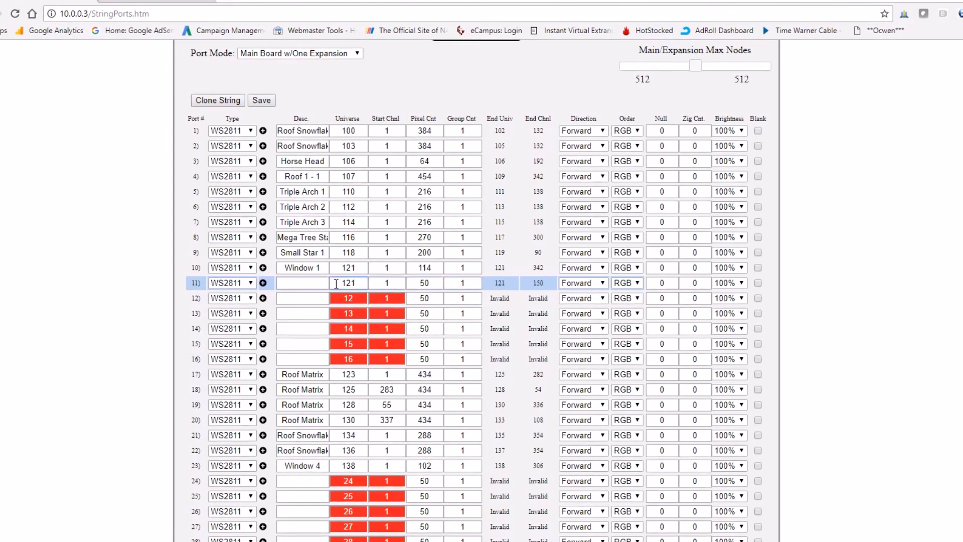
{"action": "double_click", "coordinate": [348, 282]}
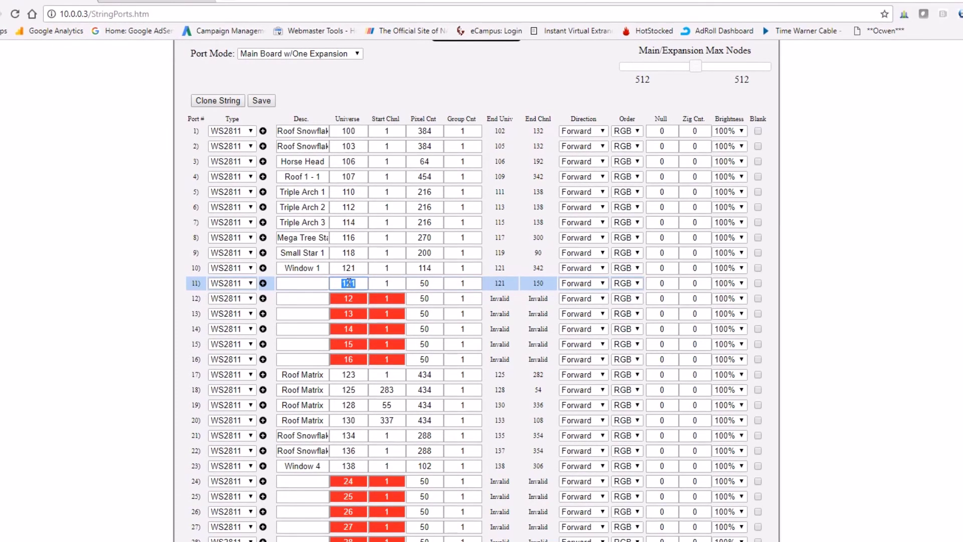
{"action": "key", "text": "ctrl+c"}
{"action": "double_click", "coordinate": [348, 298]}
{"action": "key", "text": "ctrl+v"}
{"action": "double_click", "coordinate": [348, 314]}
{"action": "key", "text": "ctrl+v"}
{"action": "left_click", "coordinate": [351, 327]}
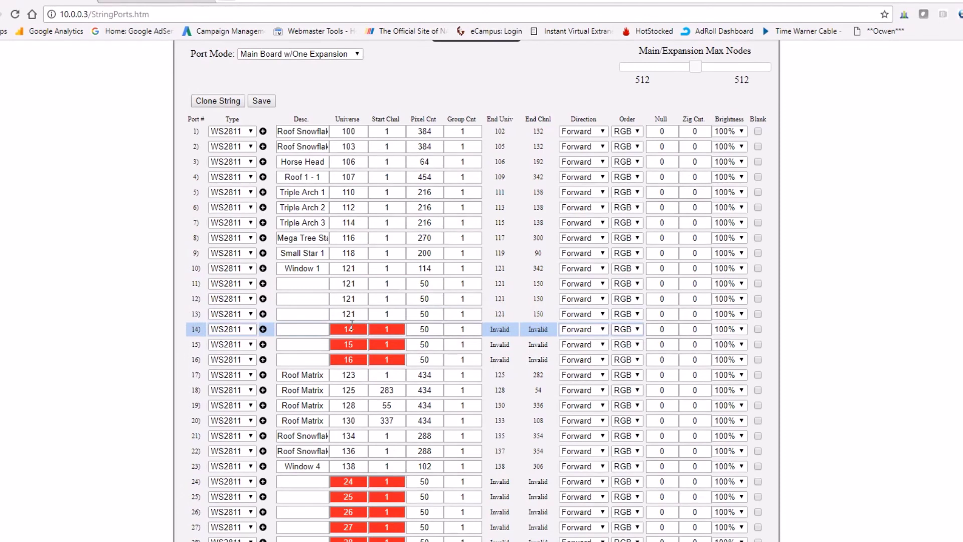
{"action": "double_click", "coordinate": [351, 327]}
{"action": "key", "text": "ctrl+v"}
{"action": "double_click", "coordinate": [350, 344]}
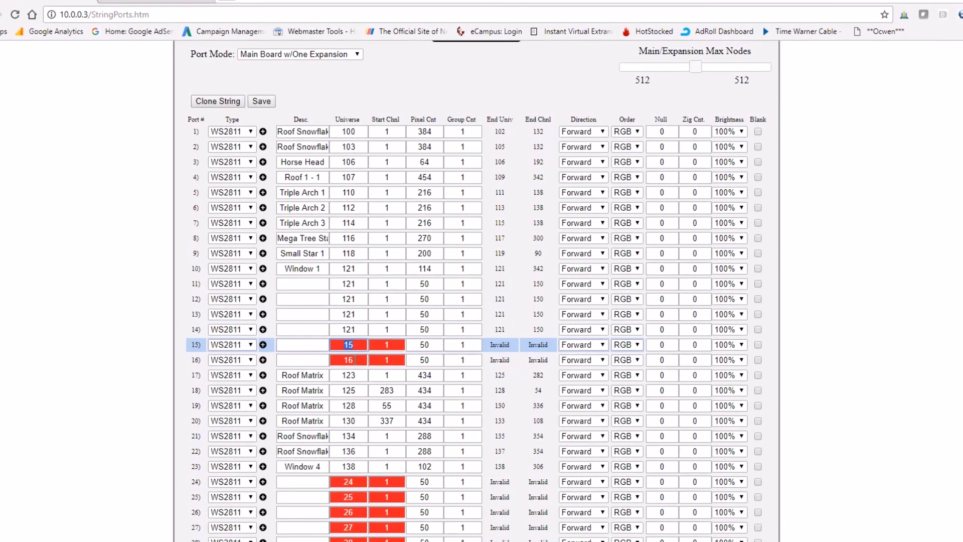
{"action": "key", "text": "ctrl+v"}
{"action": "double_click", "coordinate": [354, 360]}
{"action": "key", "text": "ctrl+v"}
Set port 24's universe to 138 and paste it into ports 25 and 26
{"action": "scroll", "coordinate": [371, 470], "scroll_direction": "down", "scroll_amount": 1}
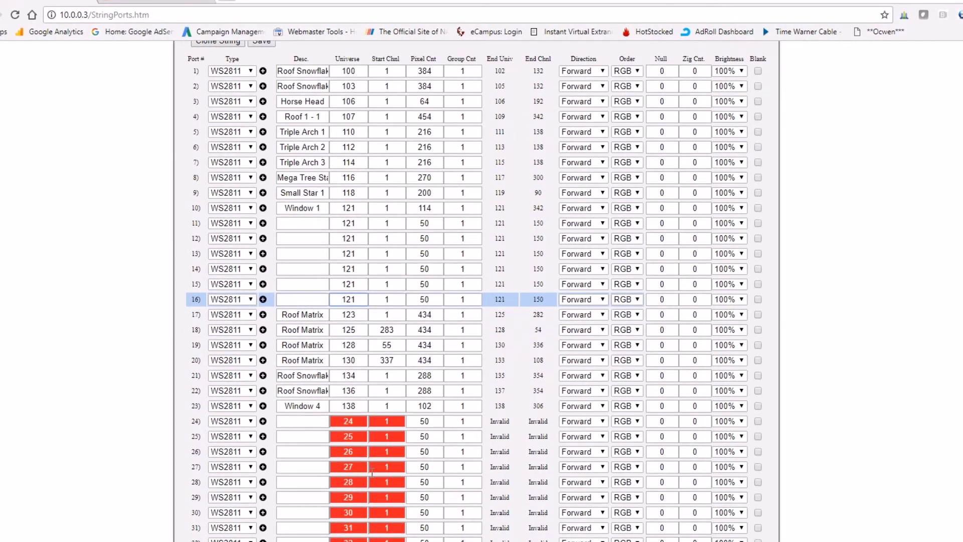
{"action": "double_click", "coordinate": [355, 421]}
{"action": "type", "text": "12"}
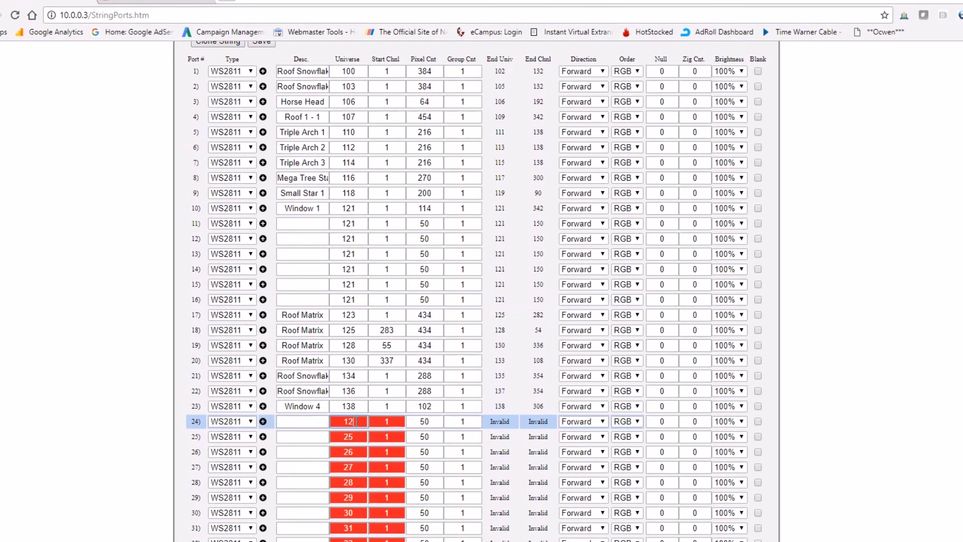
{"action": "type", "text": "38"}
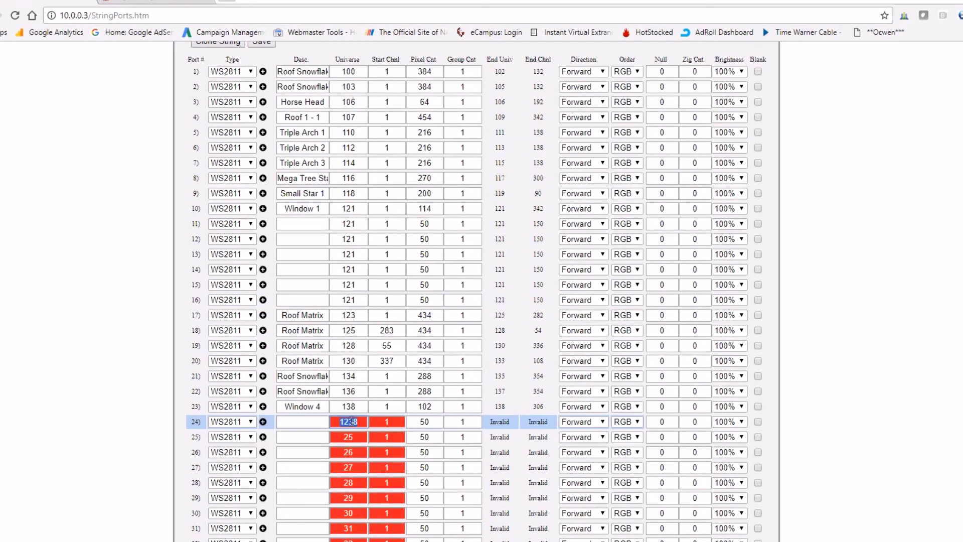
{"action": "type", "text": "138"}
{"action": "double_click", "coordinate": [352, 420]}
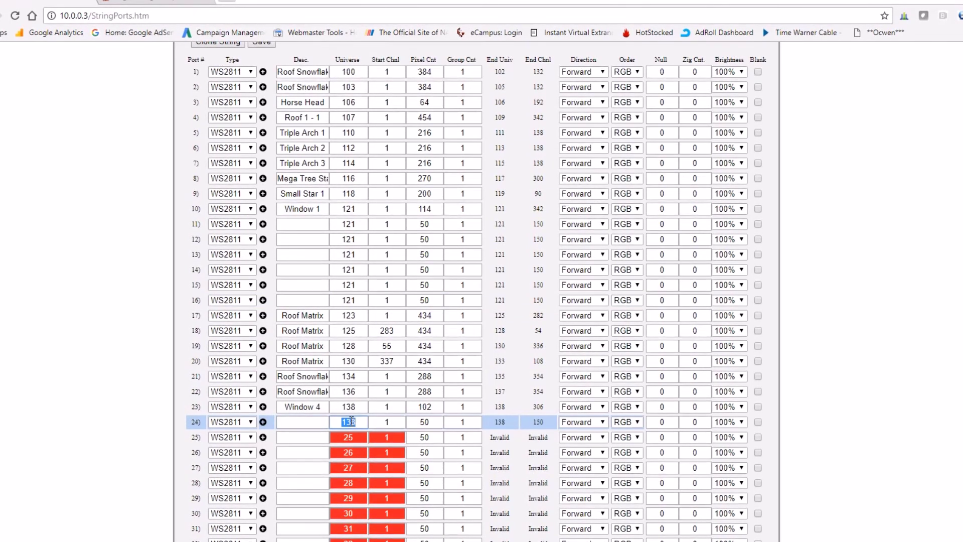
{"action": "key", "text": "ctrl+c"}
{"action": "key", "text": "Down"}
{"action": "key", "text": "ctrl+v"}
{"action": "key", "text": "Down"}
{"action": "key", "text": "ctrl+v"}
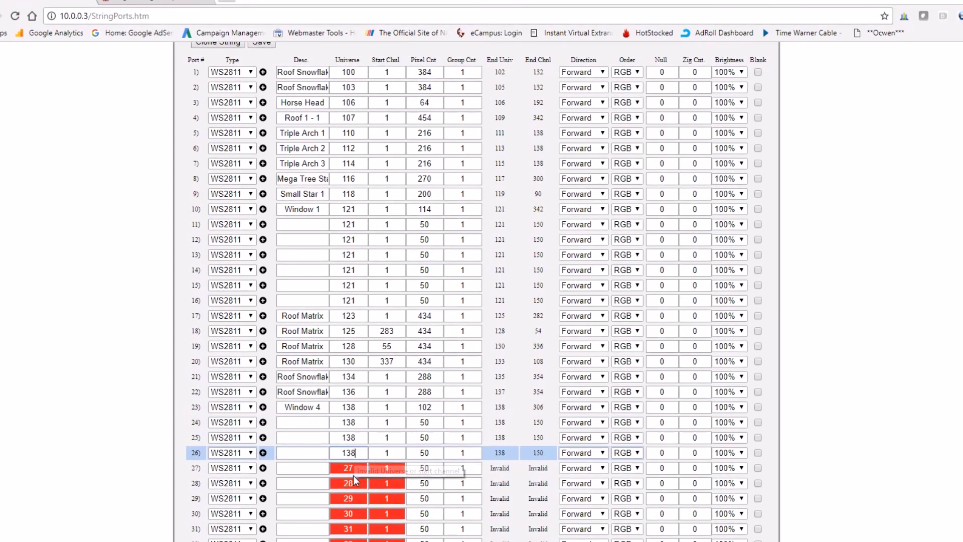
{"action": "key", "text": "Down"}
{"action": "key", "text": "Down"}
Replace the invalid universes of ports 27–31 with 138
{"action": "double_click", "coordinate": [357, 467]}
{"action": "key", "text": "ctrl+v"}
{"action": "double_click", "coordinate": [351, 483]}
{"action": "key", "text": "ctrl+v"}
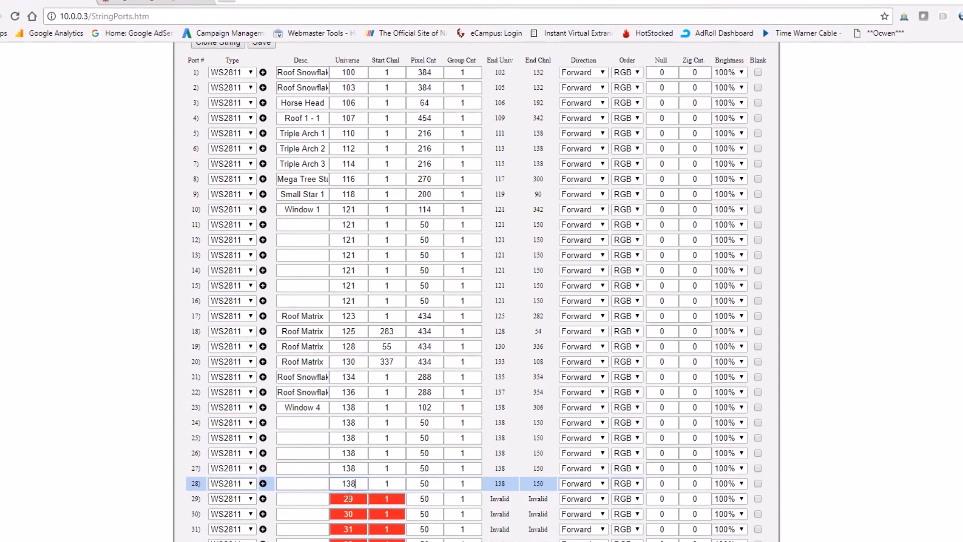
{"action": "double_click", "coordinate": [348, 498]}
{"action": "key", "text": "ctrl+v"}
{"action": "left_click", "coordinate": [348, 514]}
{"action": "double_click", "coordinate": [348, 529]}
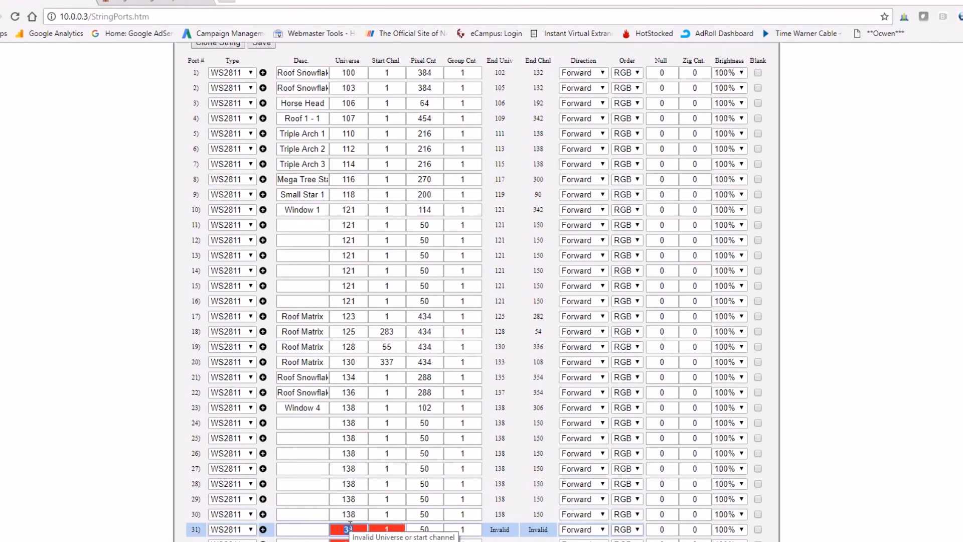
{"action": "key", "text": "ctrl+v"}
{"action": "double_click", "coordinate": [348, 540]}
{"action": "key", "text": "ctrl+v"}
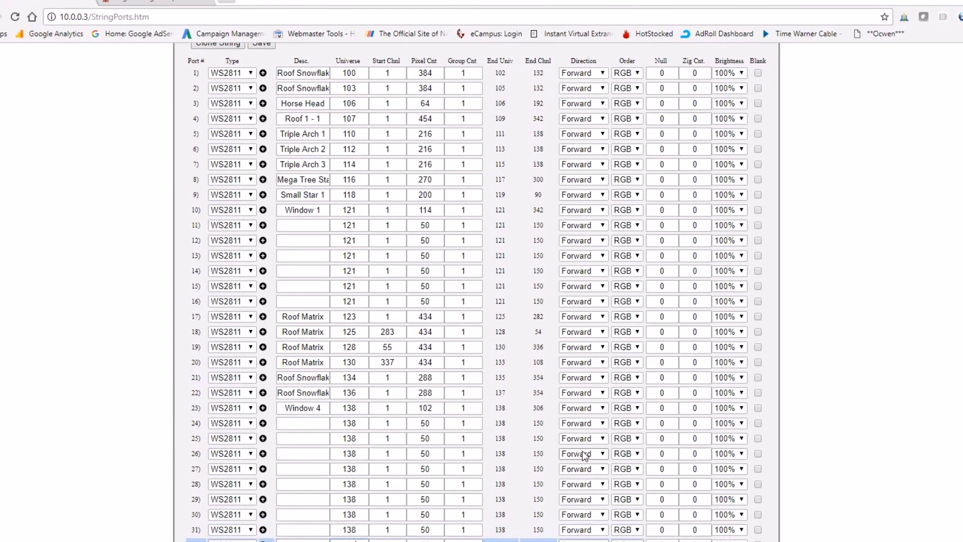
Enable Blank on the unused ports 24–31
{"action": "left_click", "coordinate": [758, 424]}
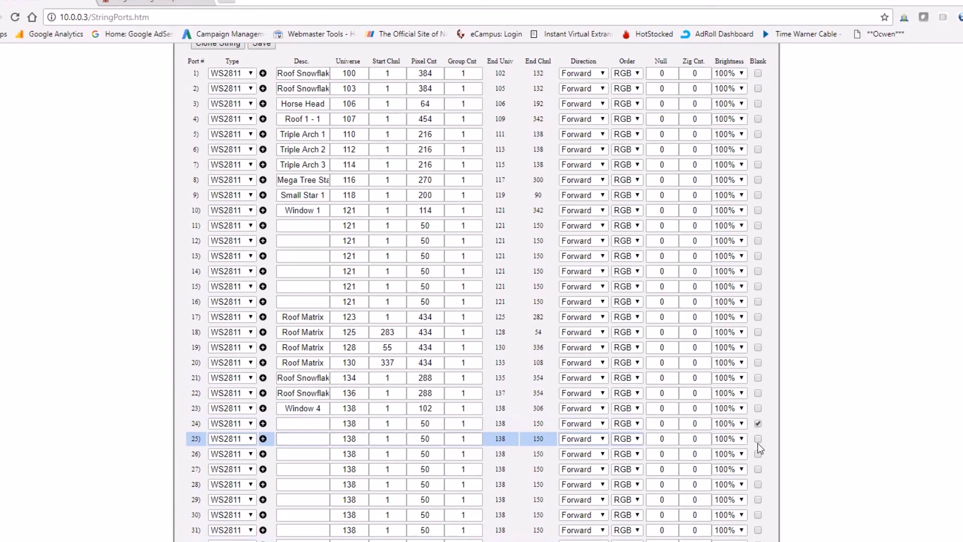
{"action": "left_click", "coordinate": [758, 453]}
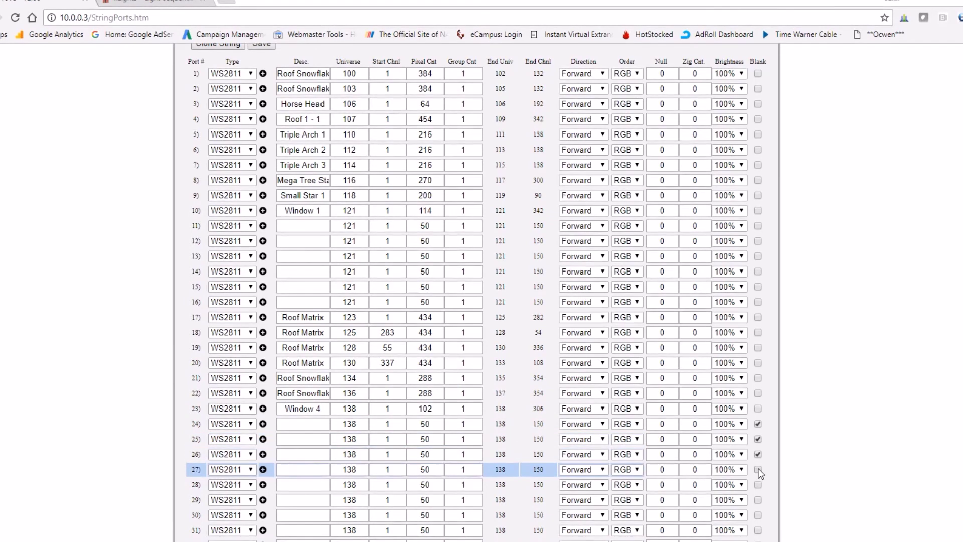
{"action": "left_click", "coordinate": [757, 469]}
{"action": "left_click", "coordinate": [758, 484]}
{"action": "left_click", "coordinate": [758, 500]}
{"action": "left_click", "coordinate": [758, 515]}
{"action": "left_click", "coordinate": [758, 530]}
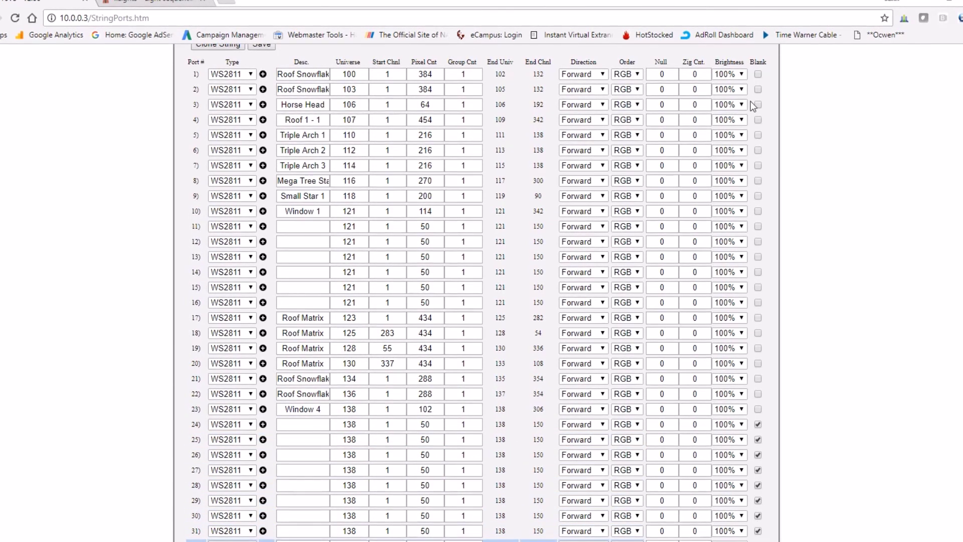
Enable Blank on ports 11–15 as well
{"action": "left_click", "coordinate": [758, 227]}
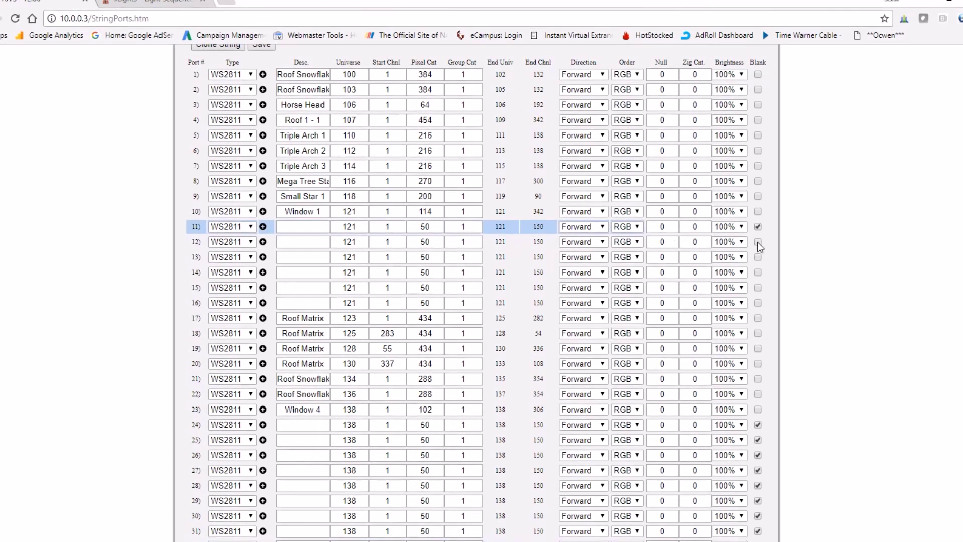
{"action": "left_click", "coordinate": [757, 242]}
{"action": "left_click", "coordinate": [758, 256]}
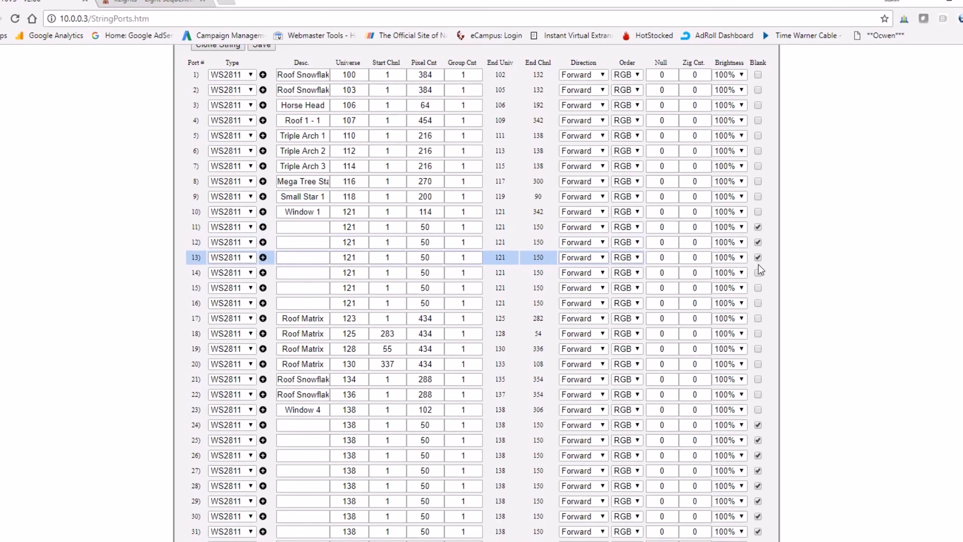
{"action": "left_click", "coordinate": [758, 272]}
{"action": "left_click", "coordinate": [757, 289]}
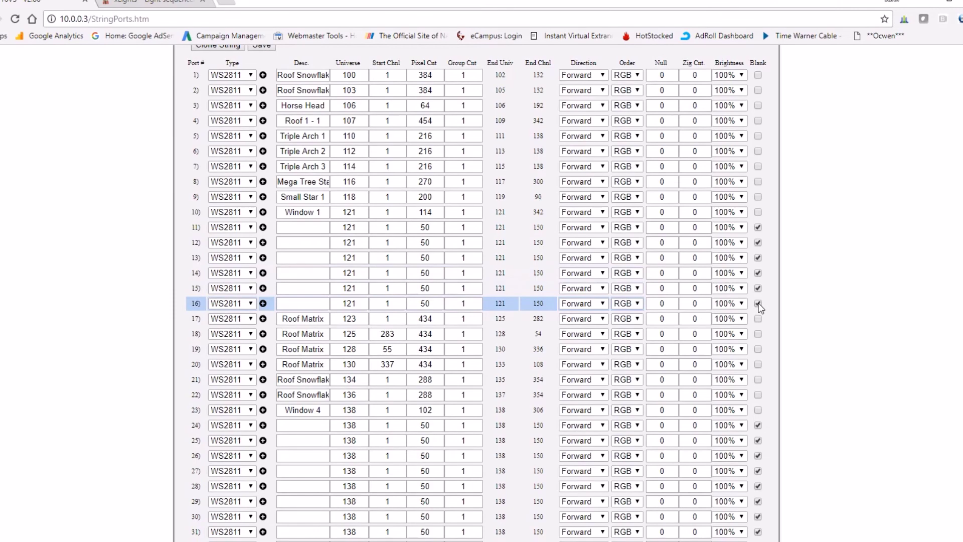
Save the string port settings, then check port 17's Roof Matrix description
{"action": "scroll", "coordinate": [451, 301], "scroll_direction": "up", "scroll_amount": 3}
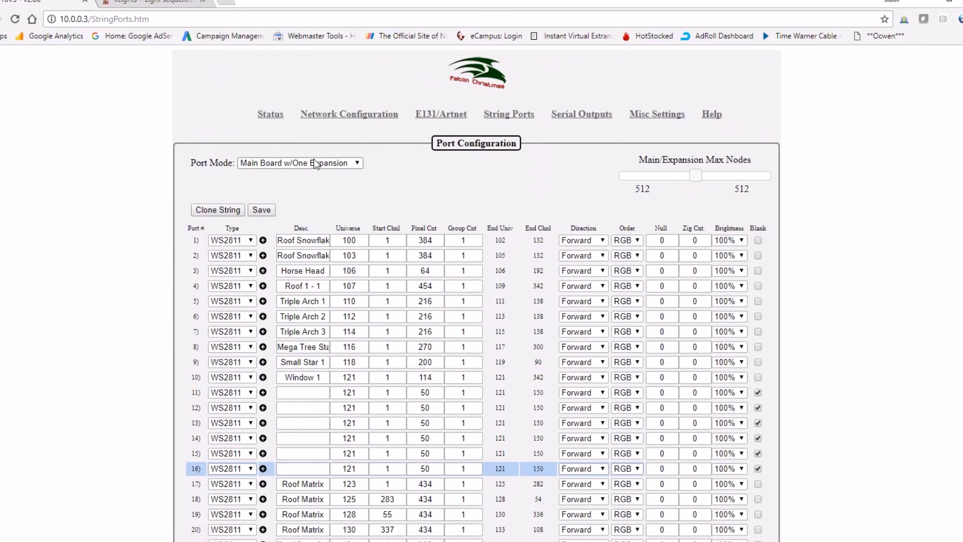
{"action": "left_click", "coordinate": [262, 210]}
{"action": "scroll", "coordinate": [92, 271], "scroll_direction": "down", "scroll_amount": 3}
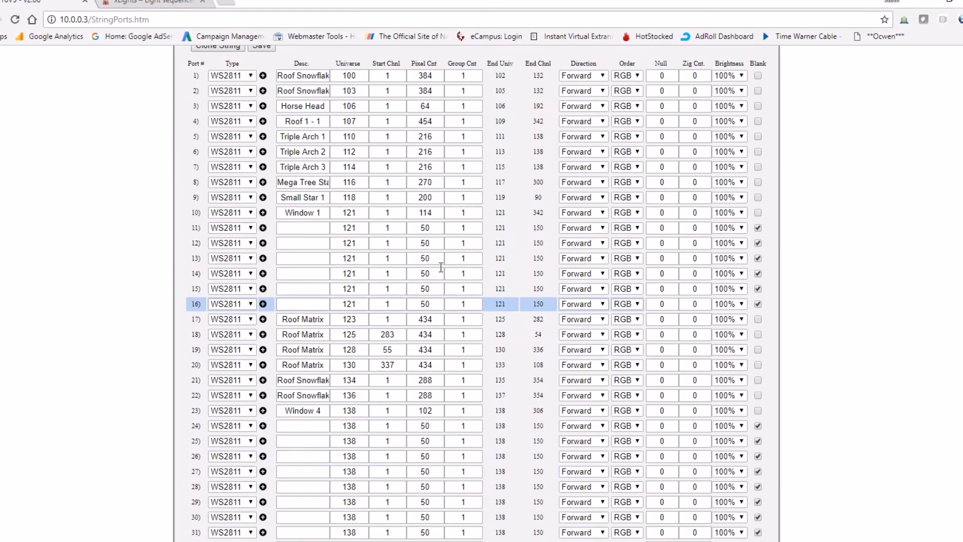
{"action": "left_click", "coordinate": [309, 320]}
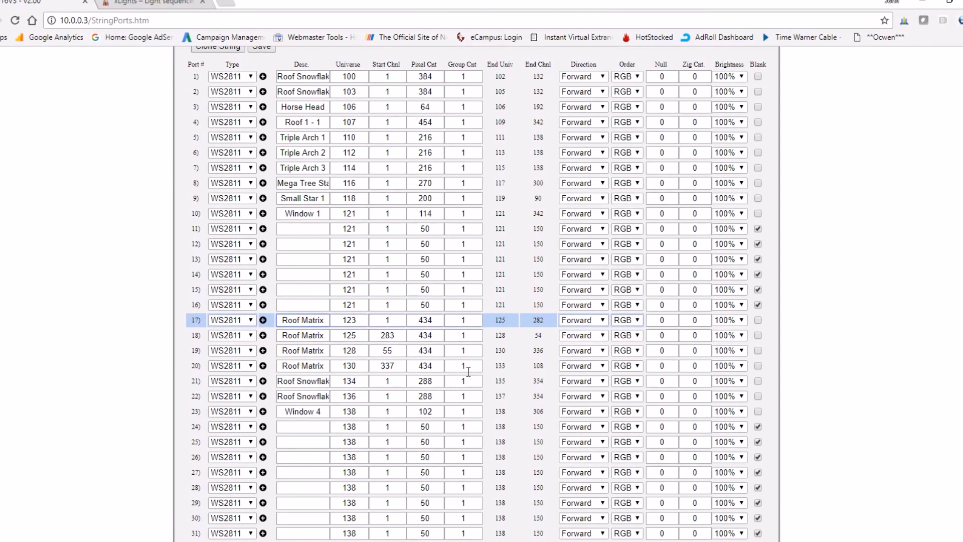
{"action": "left_click", "coordinate": [308, 365]}
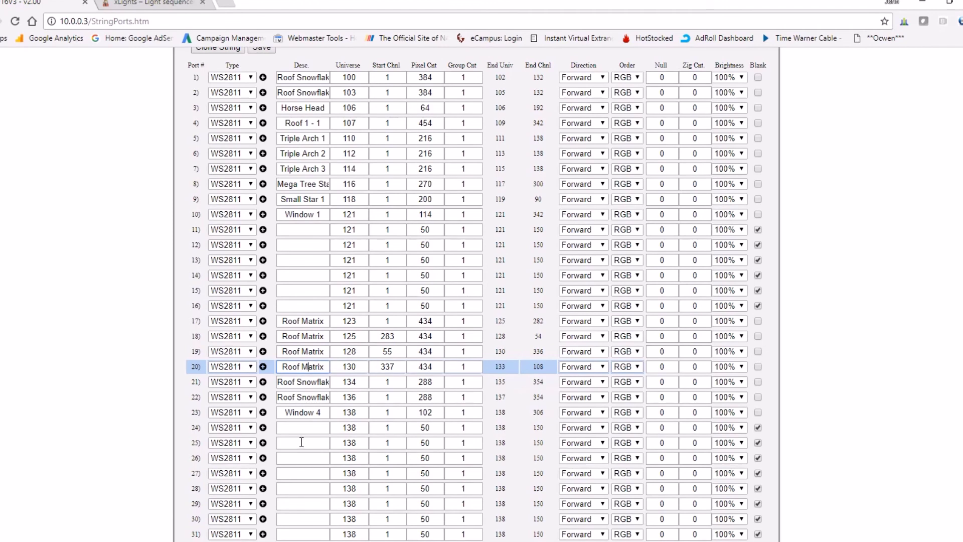
{"action": "key", "text": "Down"}
{"action": "key", "text": "Down"}
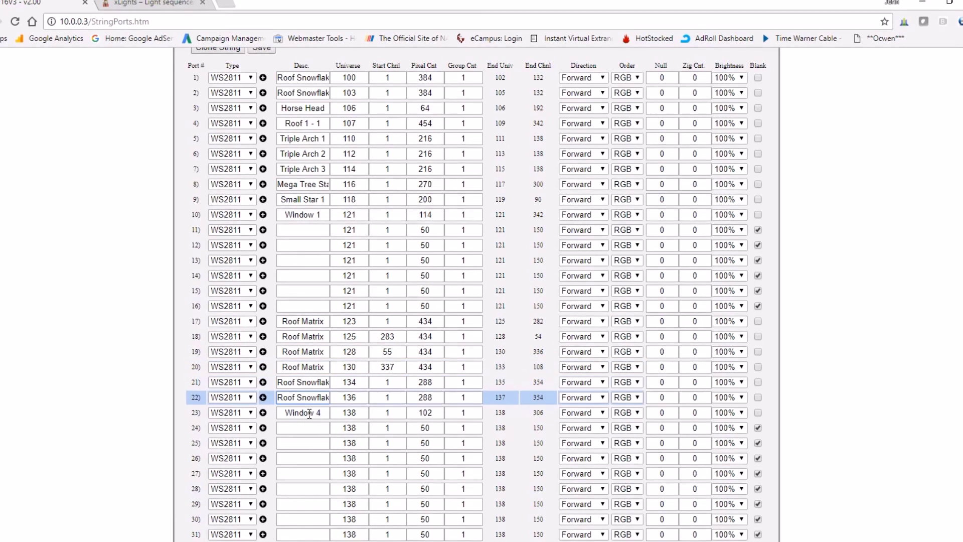
{"action": "key", "text": "Down"}
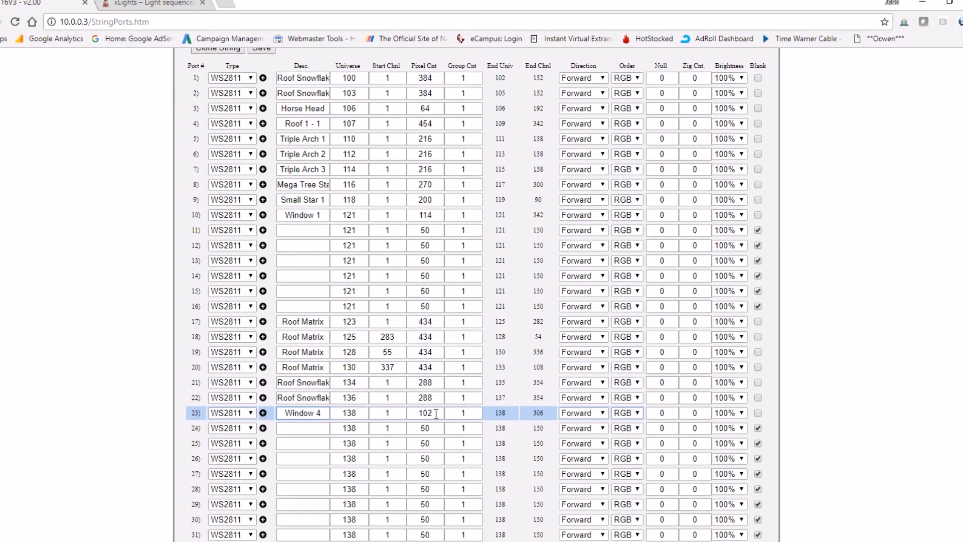
{"action": "left_click_drag", "start_coordinate": [437, 413], "coordinate": [421, 414]}
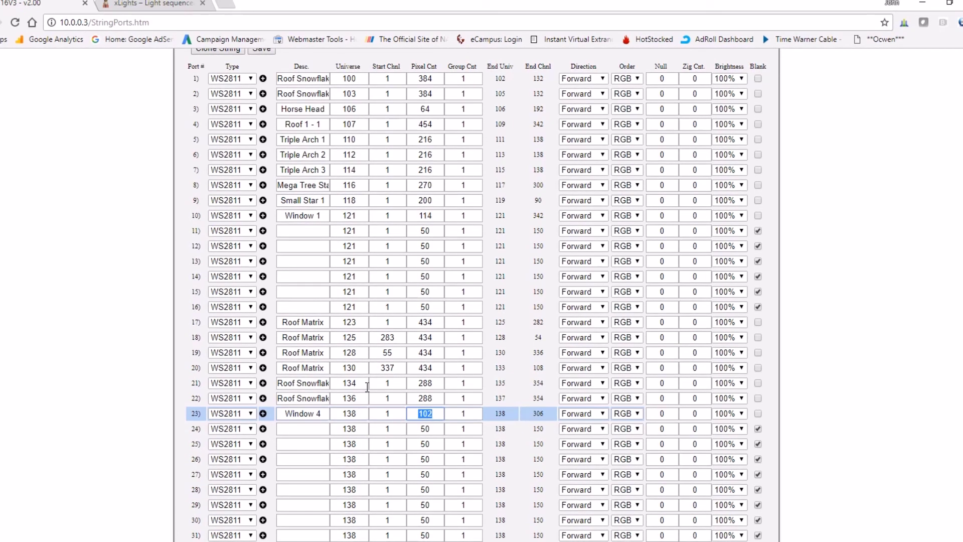
{"action": "scroll", "coordinate": [367, 386], "scroll_direction": "up", "scroll_amount": 2}
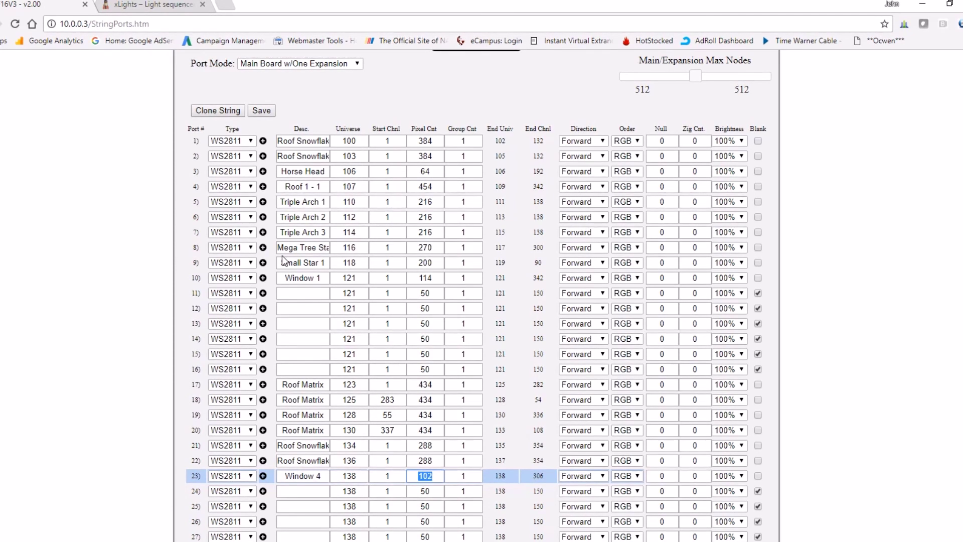
In Layout, confirm the Mega Tree's start channel #200:1 and controller connection WS2811:1
{"action": "key", "text": "alt+Tab"}
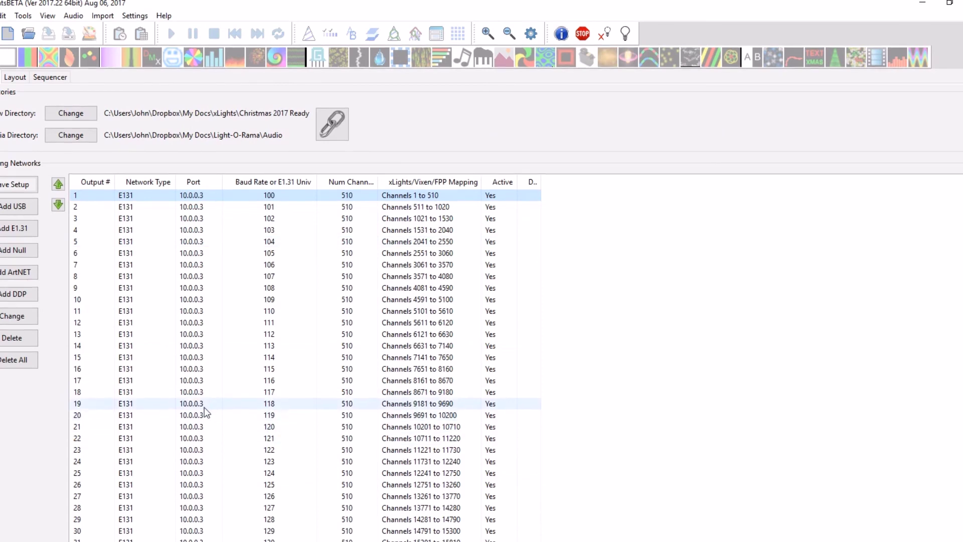
{"action": "left_click", "coordinate": [16, 79]}
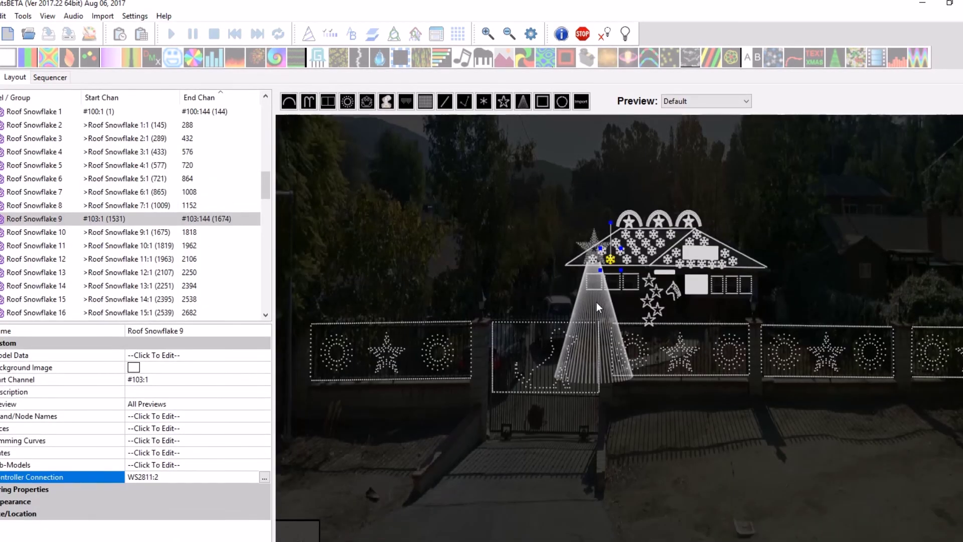
{"action": "left_click", "coordinate": [597, 302]}
{"action": "left_click_drag", "start_coordinate": [268, 342], "coordinate": [267, 438]}
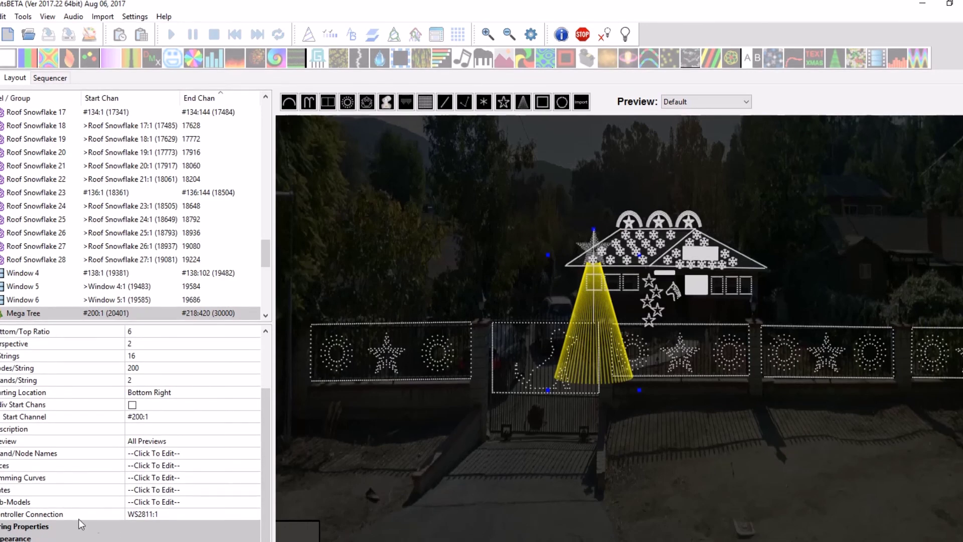
{"action": "left_click", "coordinate": [172, 514]}
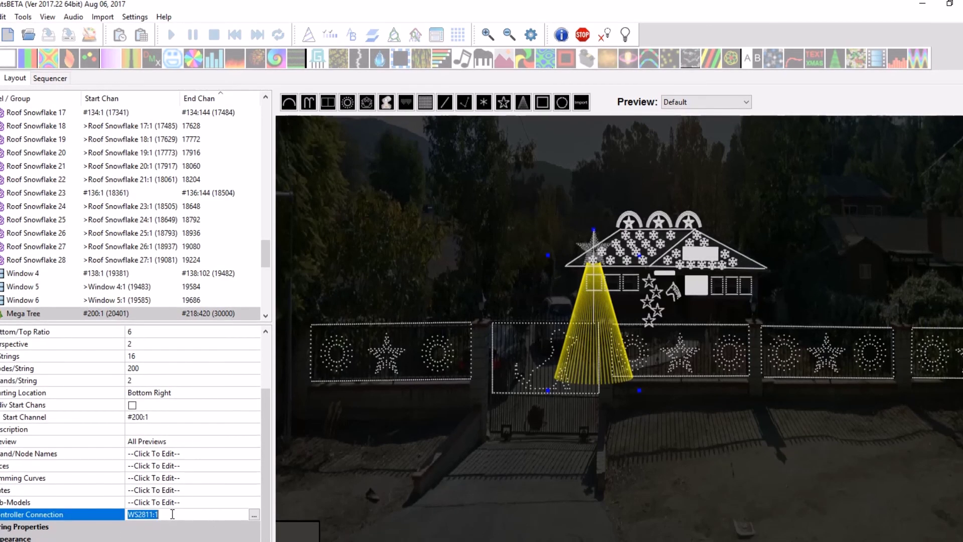
{"action": "left_click", "coordinate": [234, 414]}
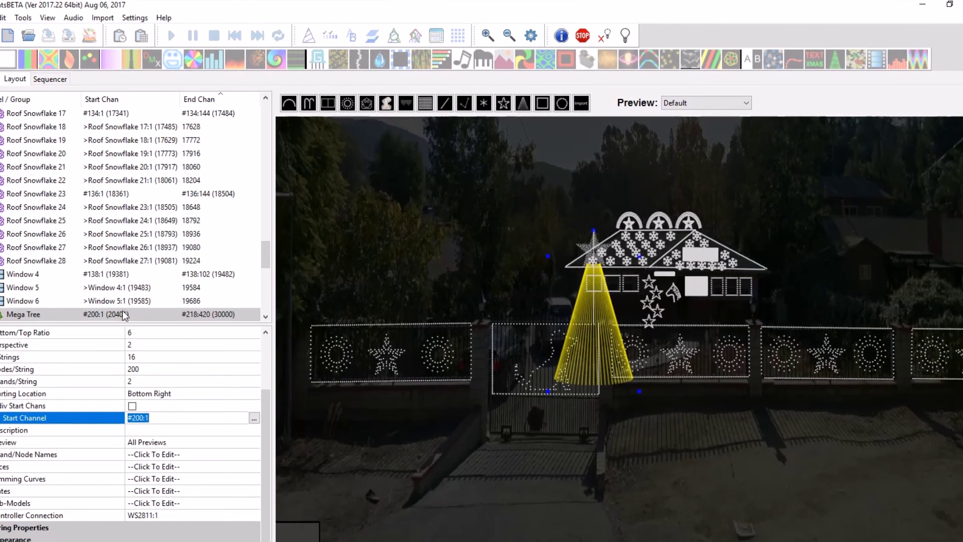
{"action": "left_click", "coordinate": [190, 514]}
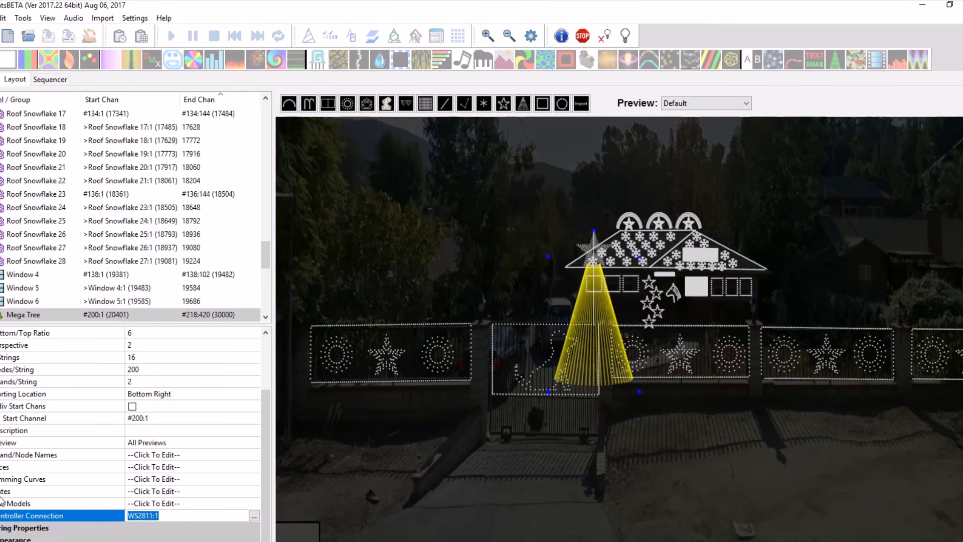